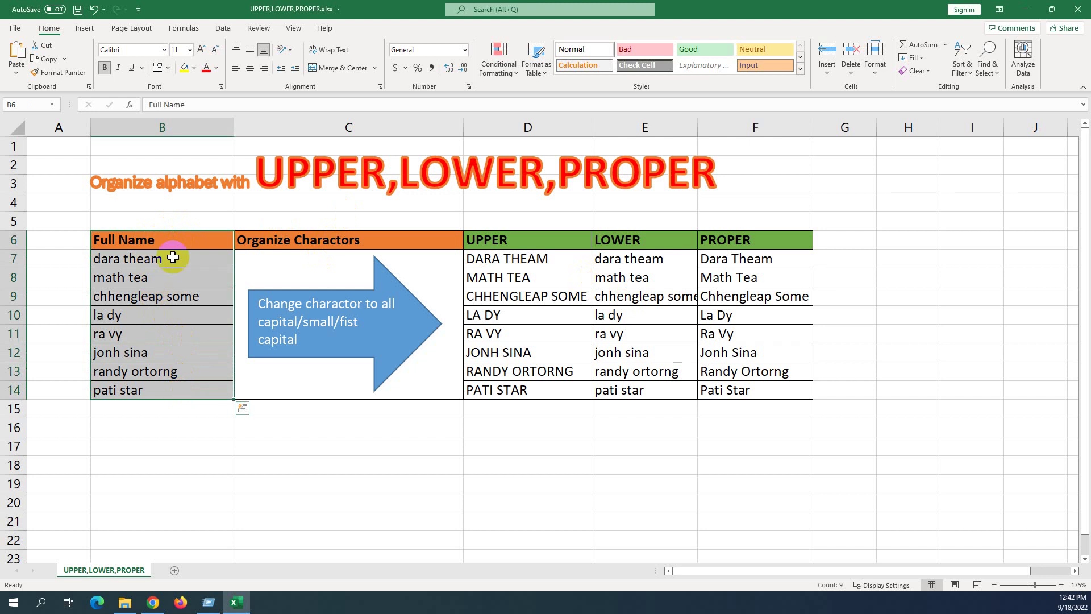
- Compare the Full Name entries in column B with the formulas and results in the UPPER column
click(170, 259)
drag(165, 274, 176, 372)
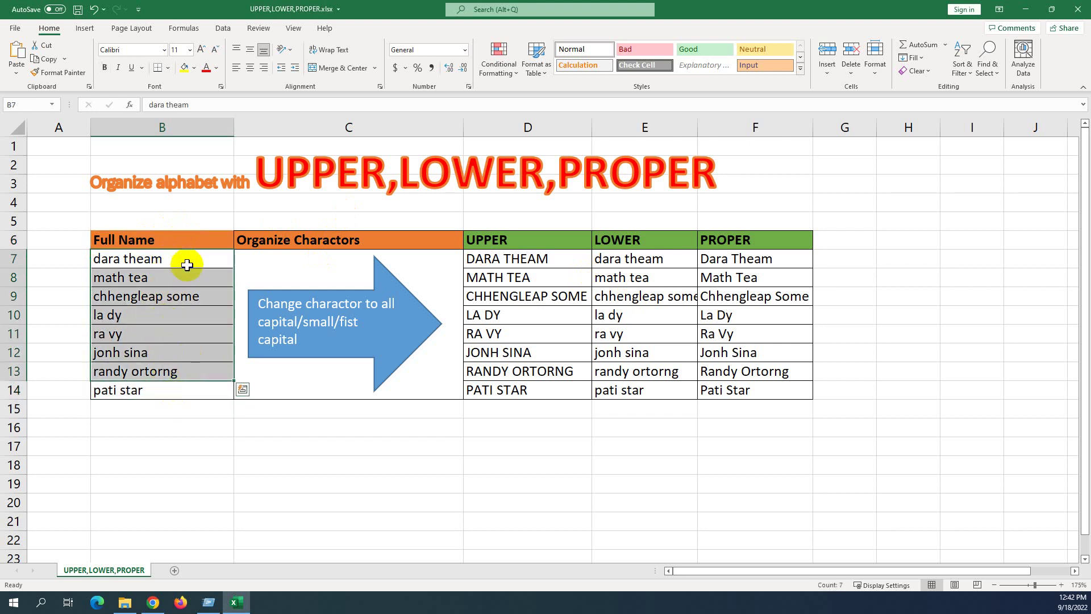
click(179, 261)
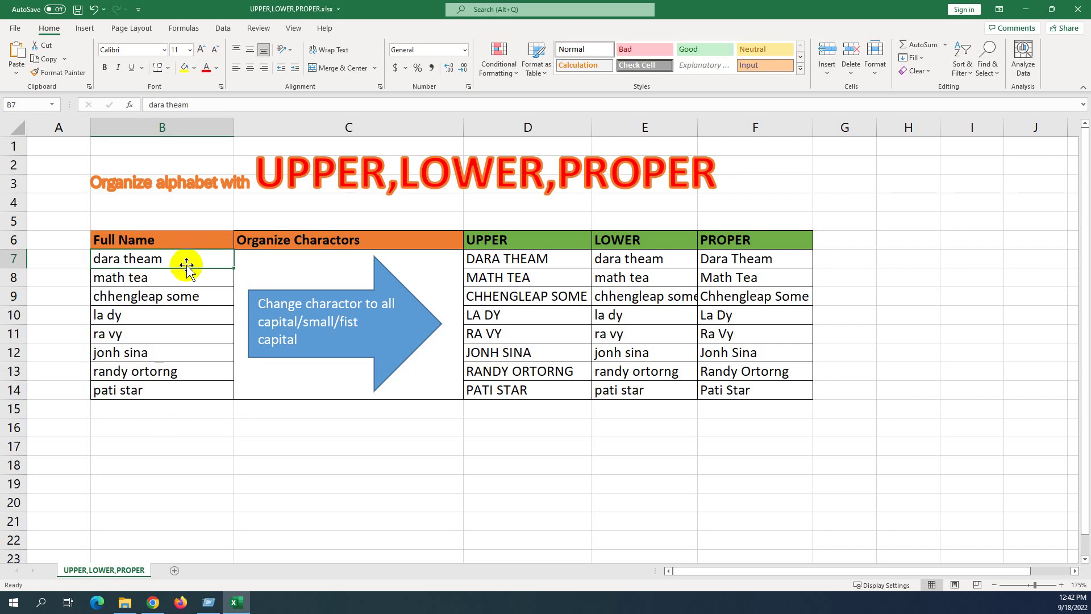
click(189, 262)
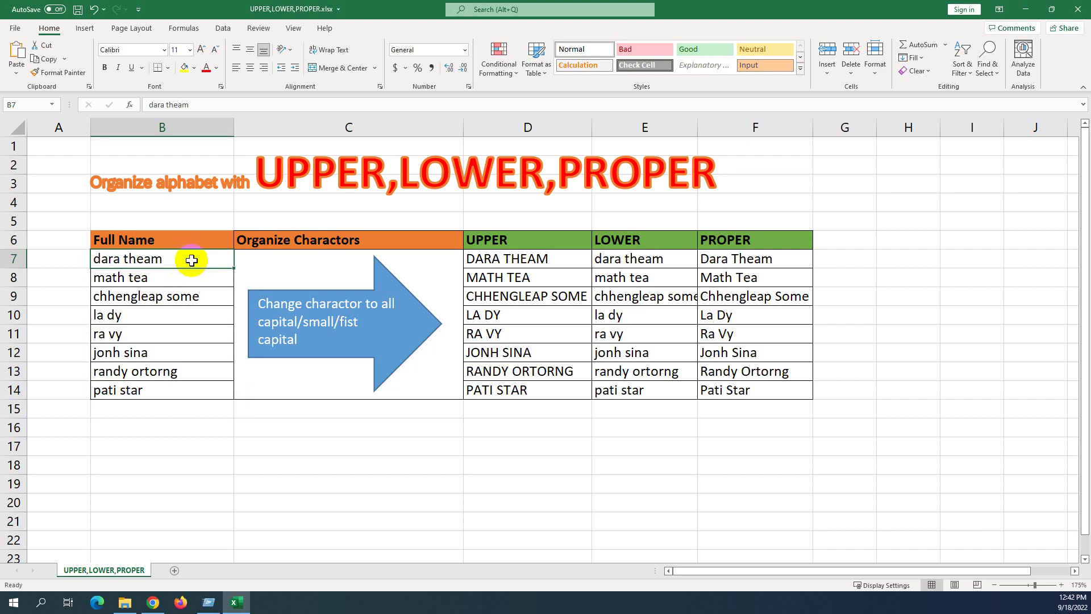
click(540, 262)
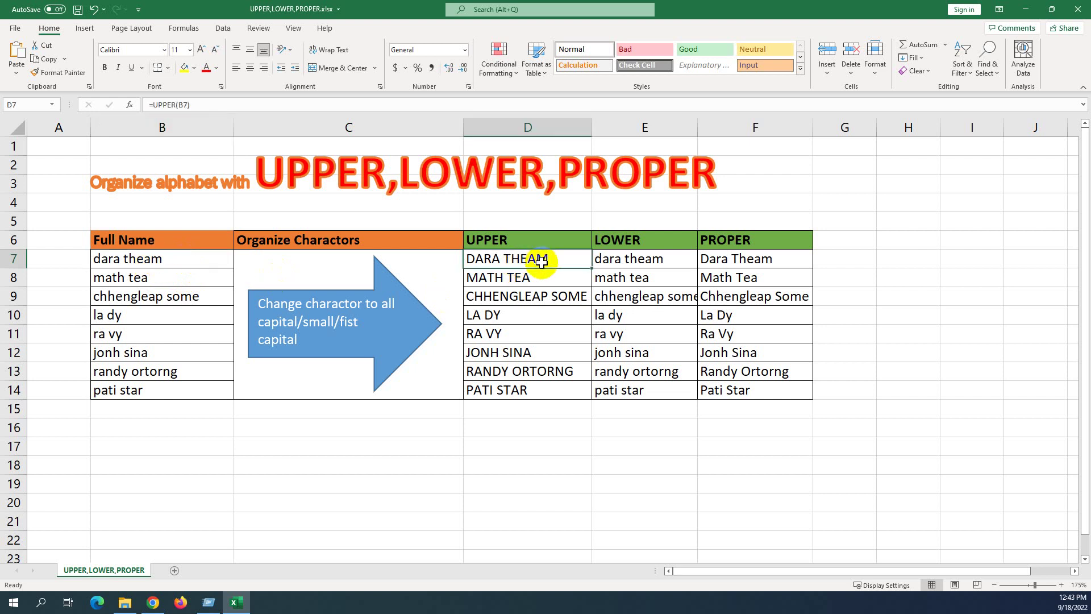
drag(562, 256, 544, 394)
click(490, 235)
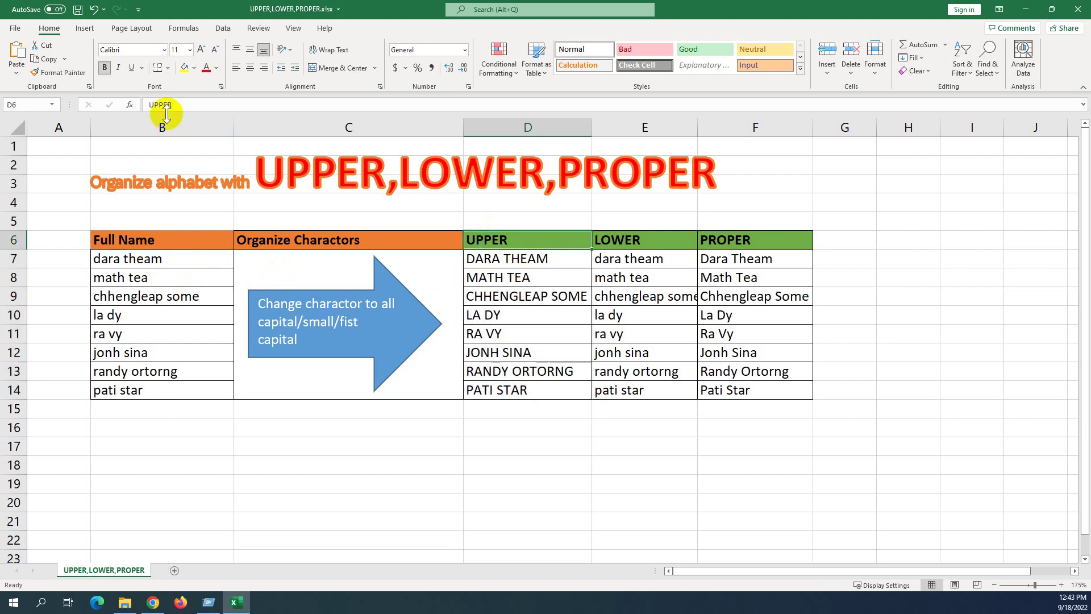
click(545, 257)
click(542, 272)
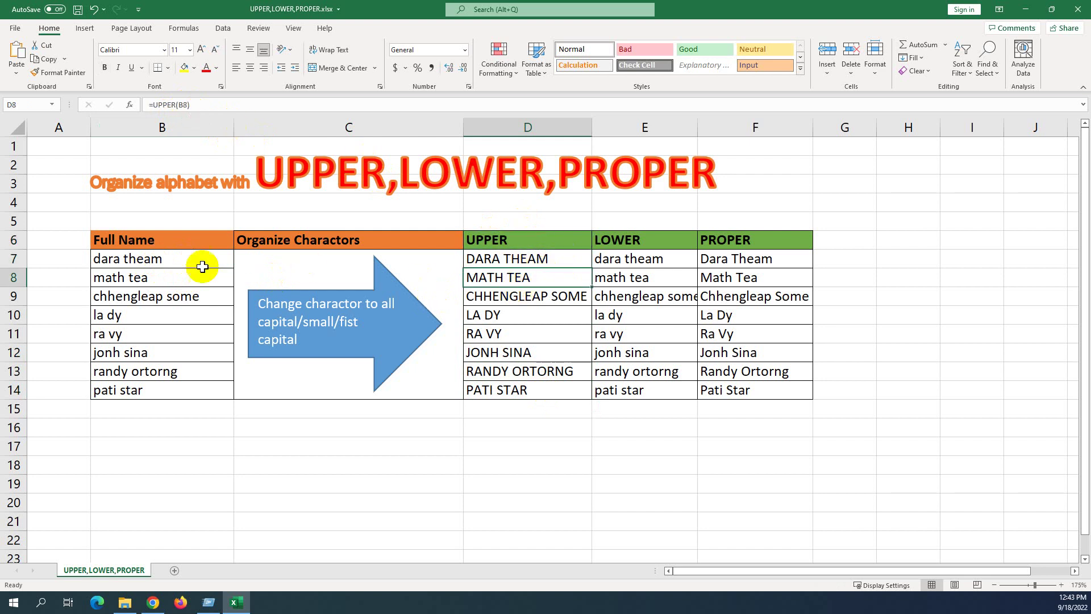
click(138, 260)
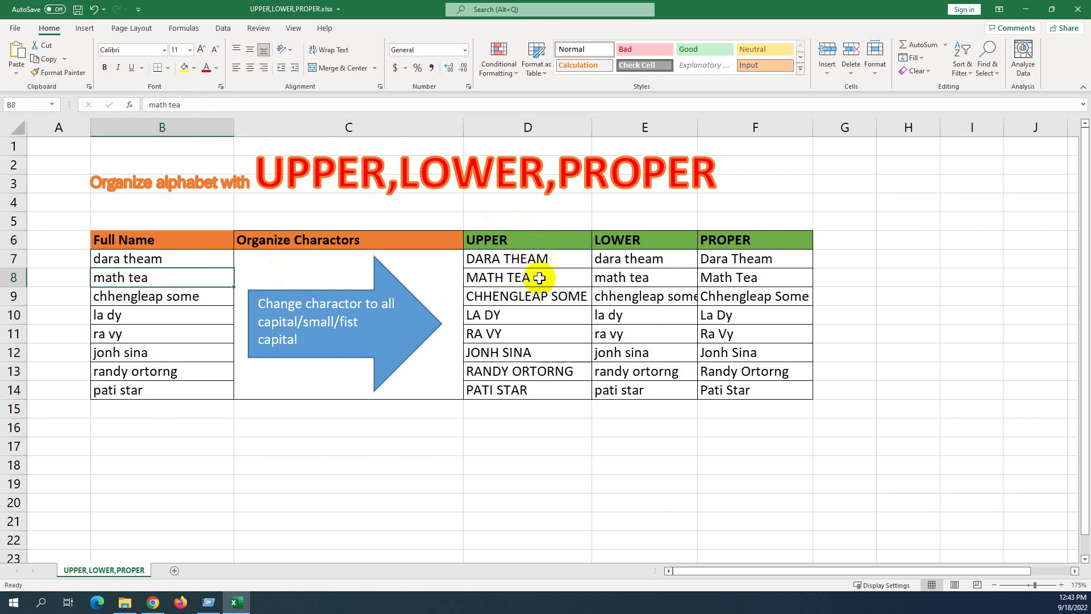
click(520, 276)
click(519, 291)
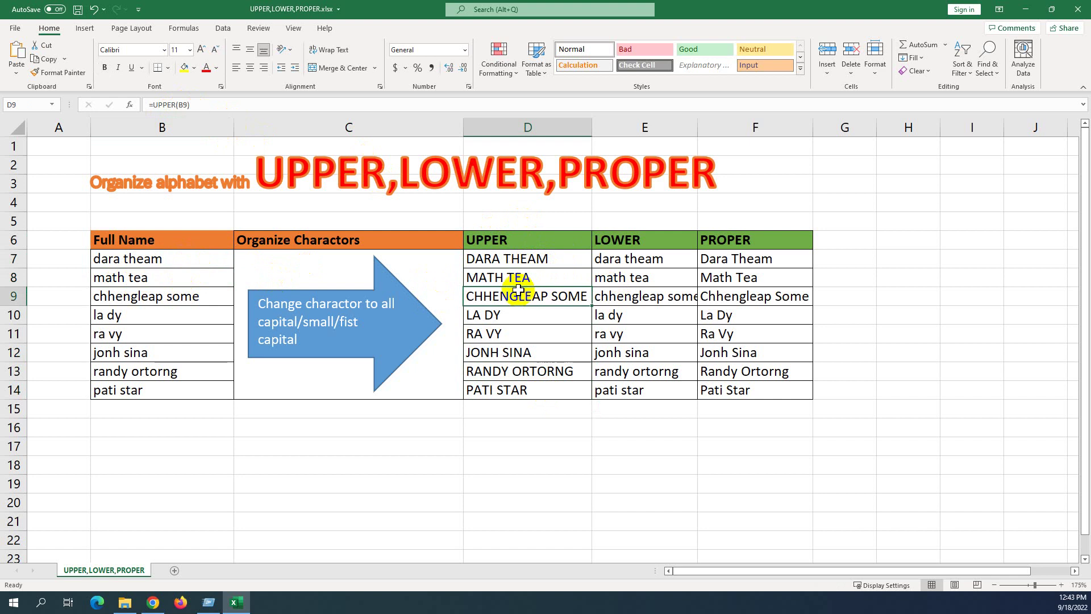
drag(507, 258, 505, 392)
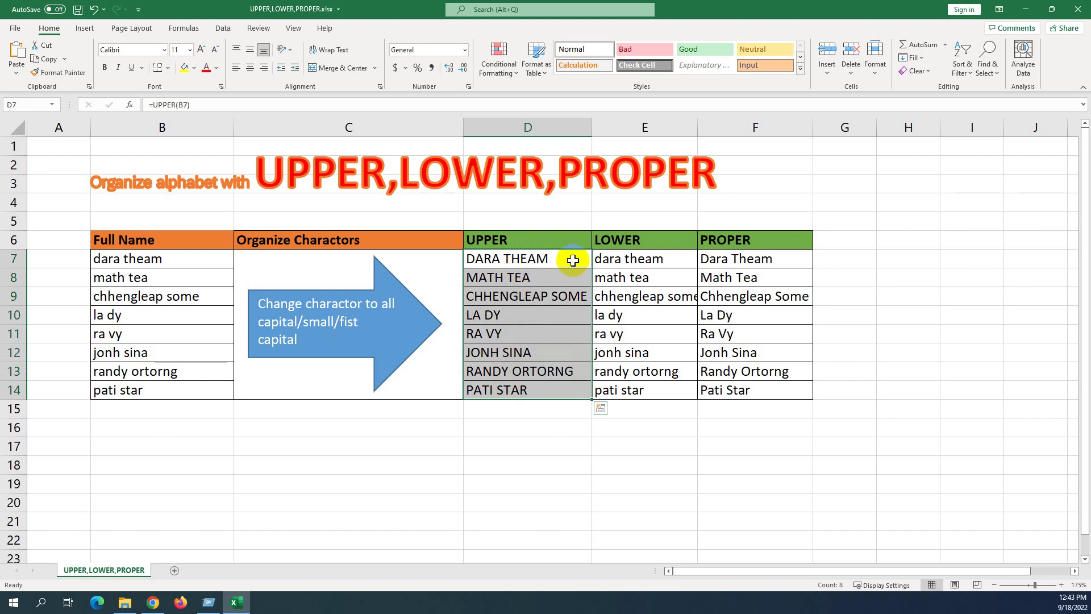
- Examine the first LOWER and PROPER formulas and compare their letter case with the original name in B7
click(638, 262)
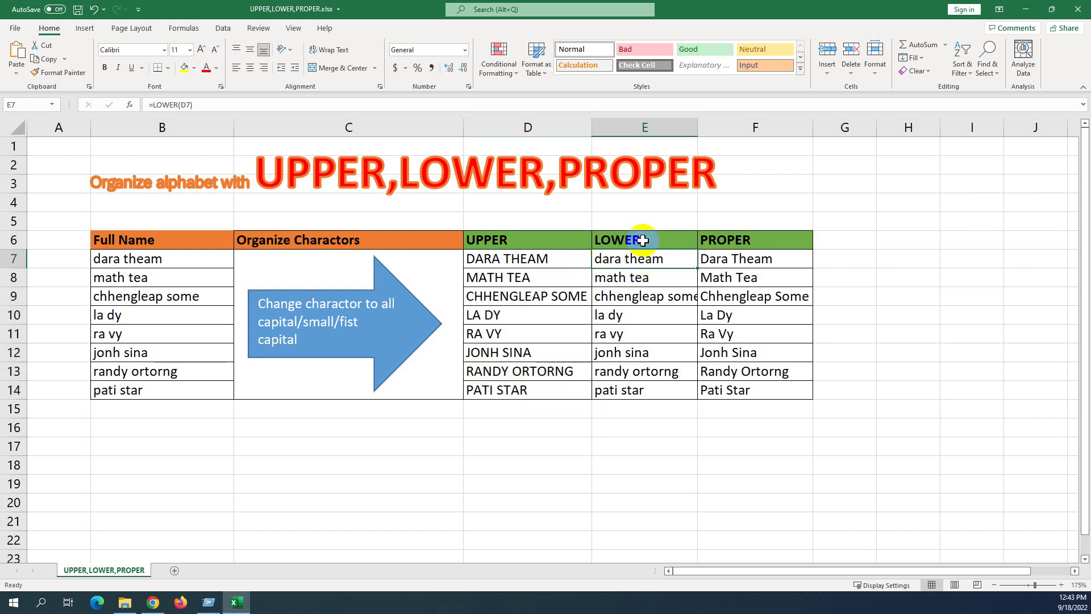
click(643, 241)
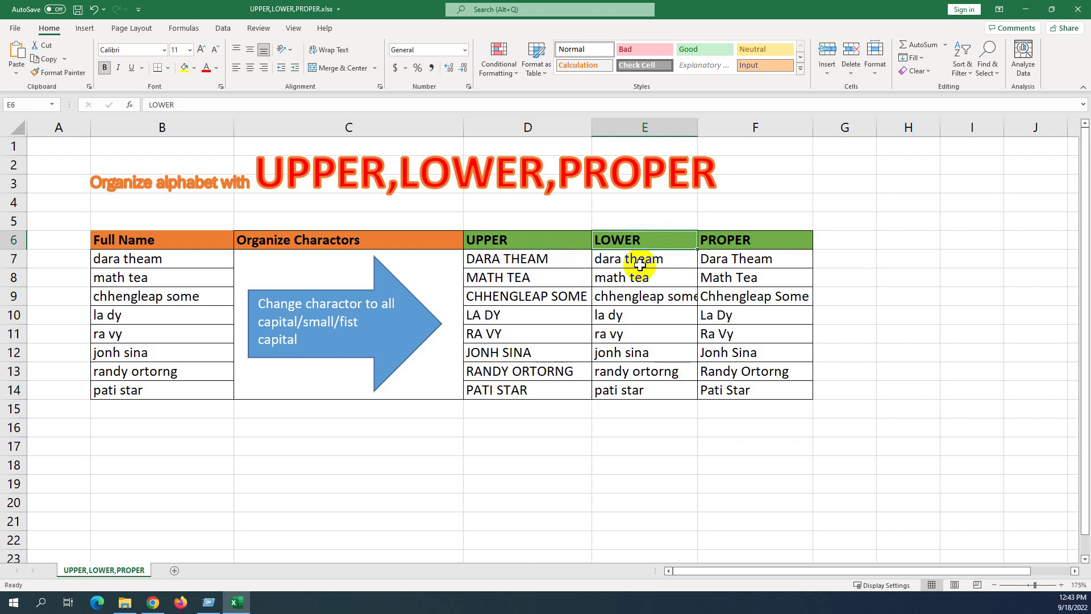
click(639, 263)
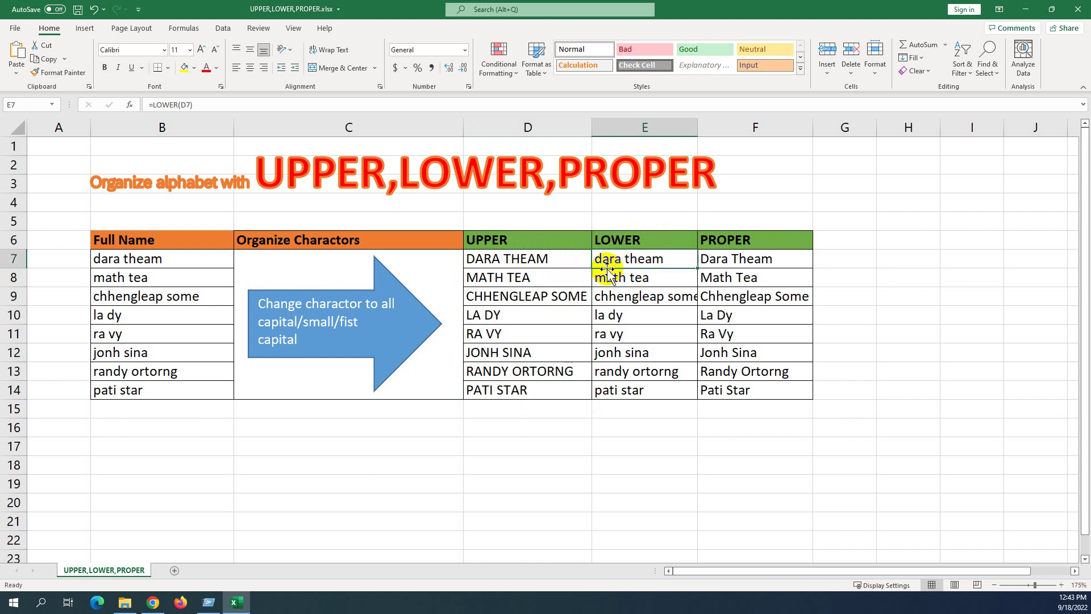
click(174, 262)
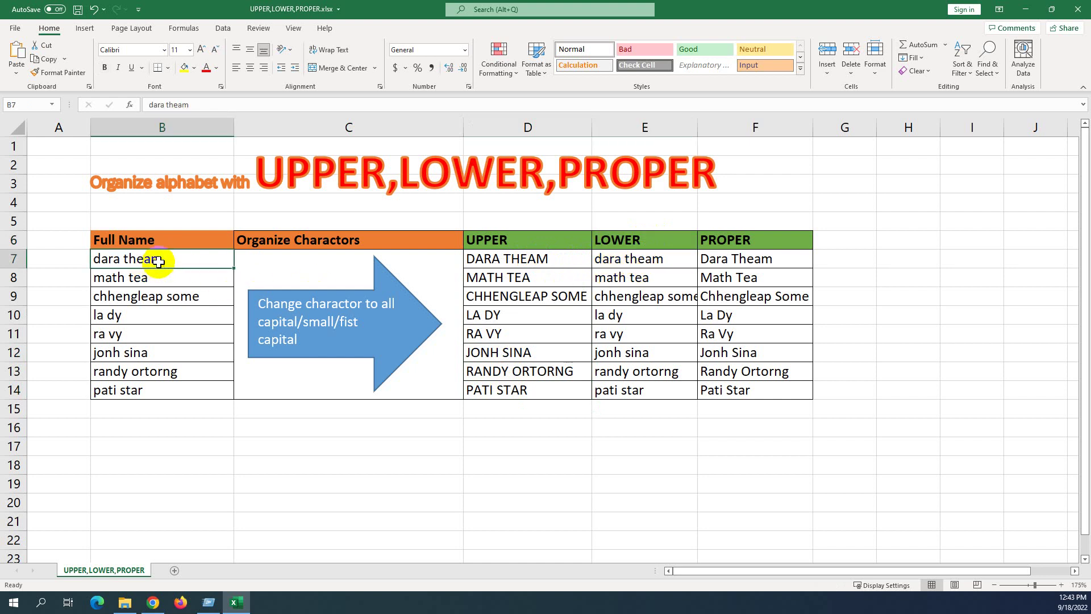
click(717, 259)
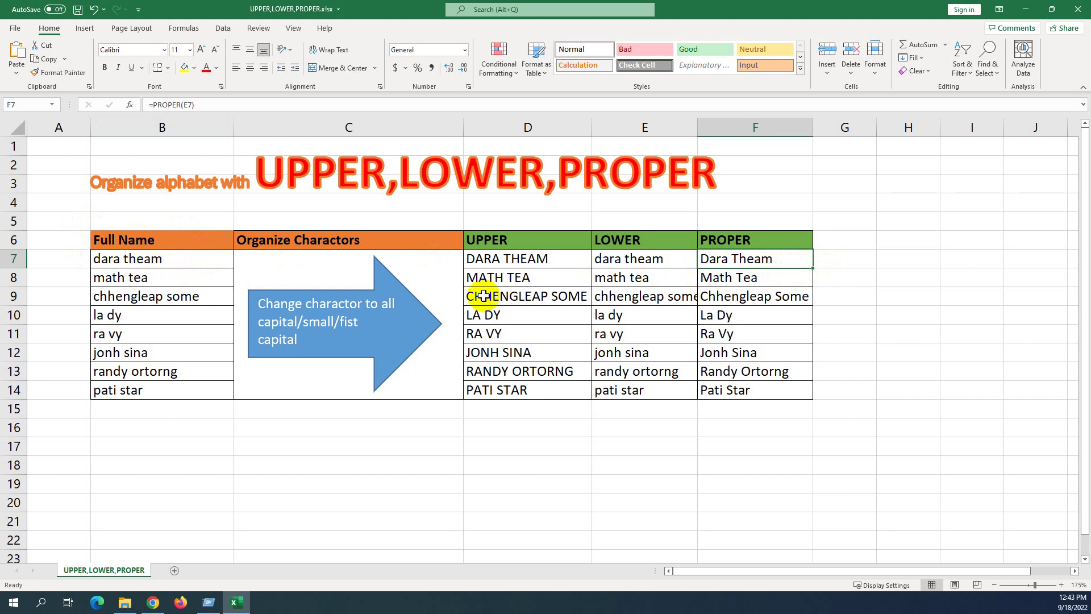
click(136, 259)
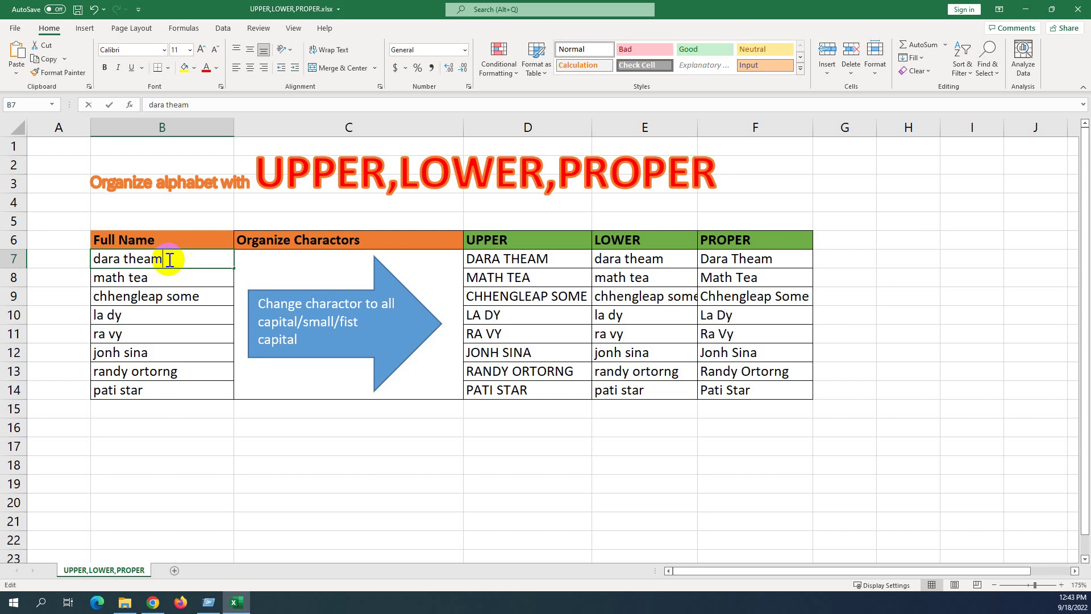
drag(170, 259, 93, 260)
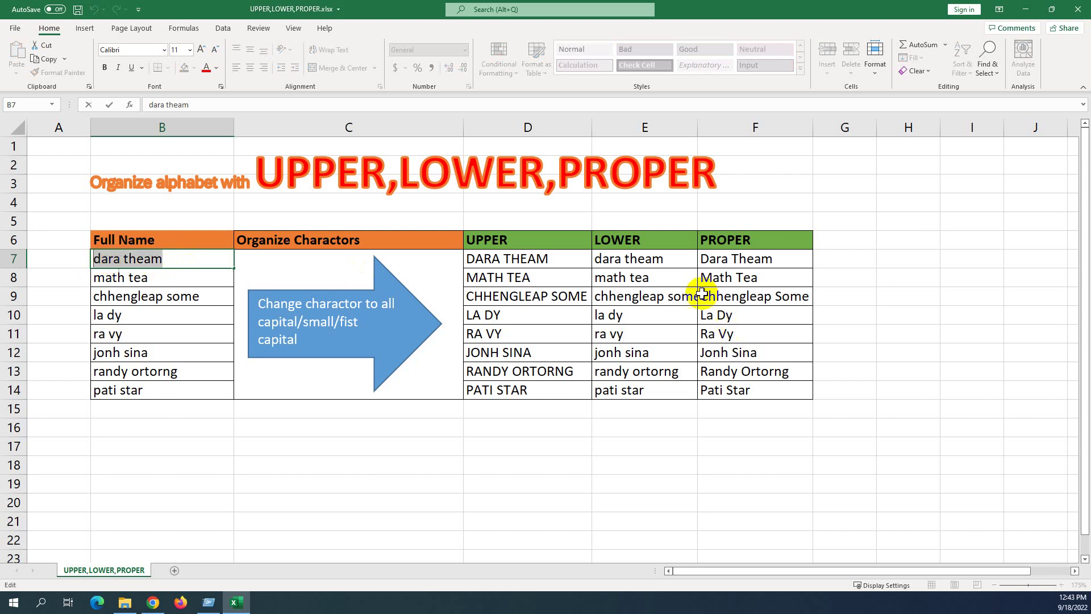
click(100, 259)
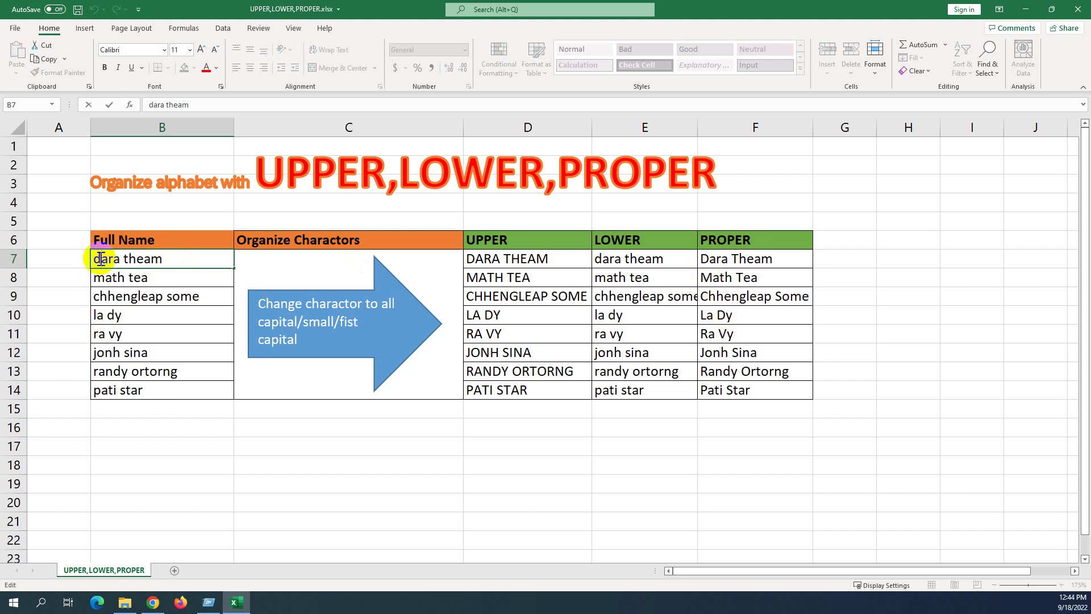
click(92, 259)
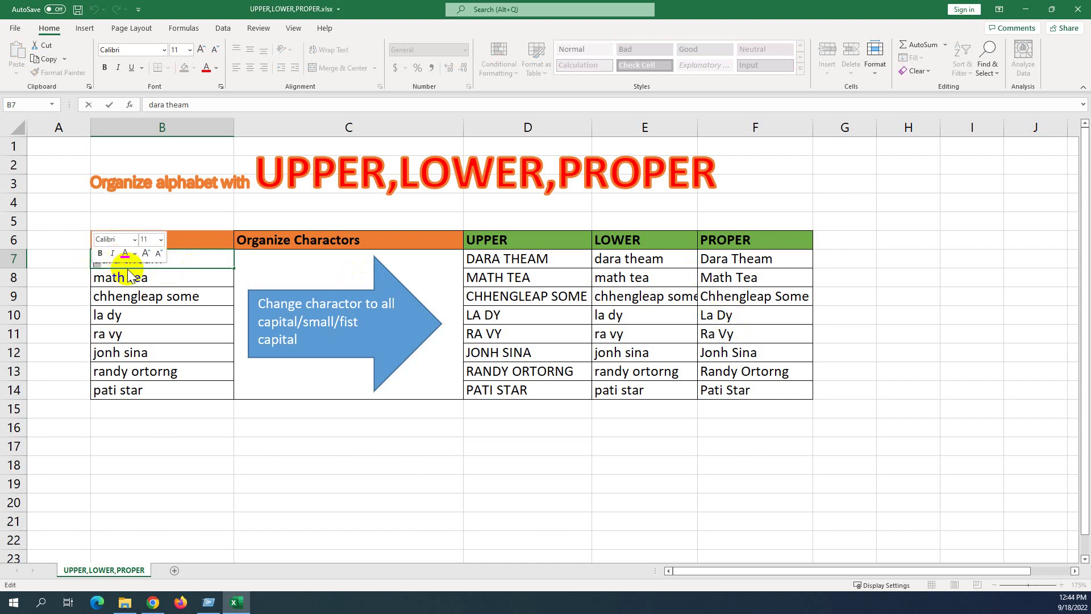
click(182, 257)
click(122, 260)
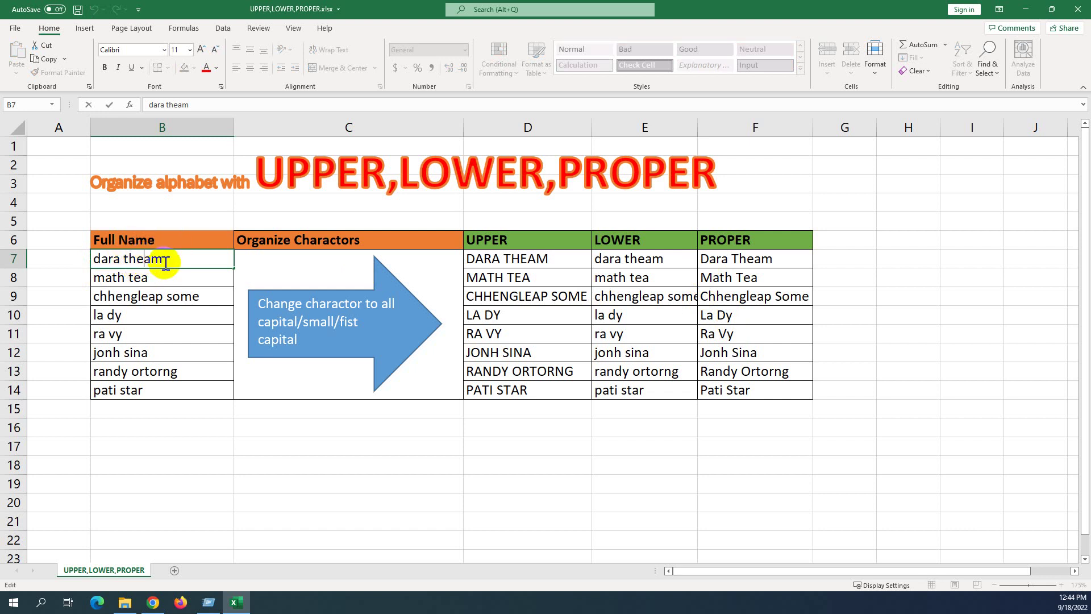
drag(162, 261, 134, 267)
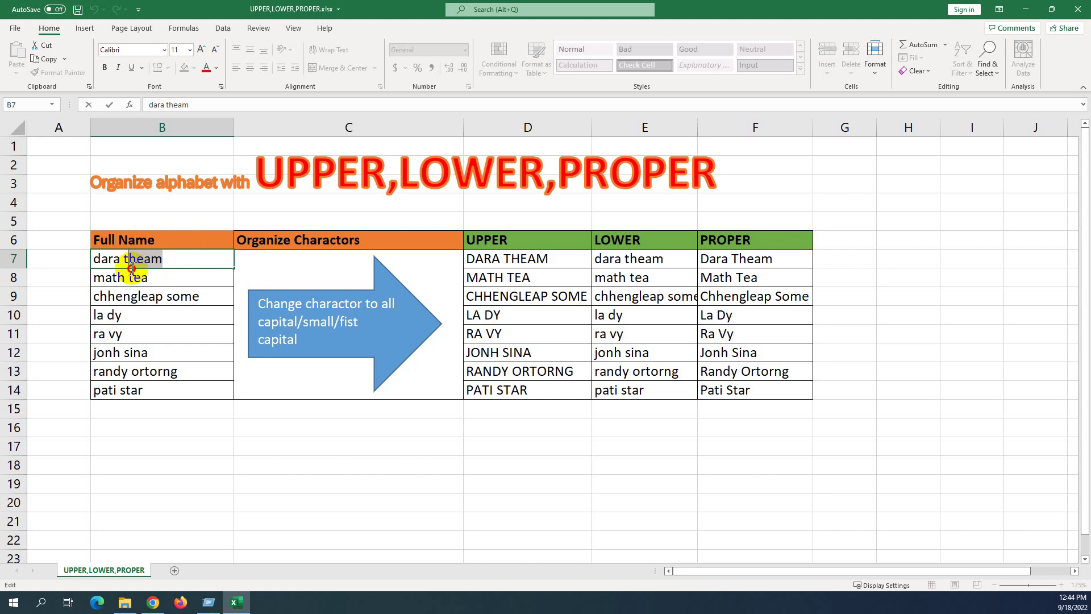
click(730, 260)
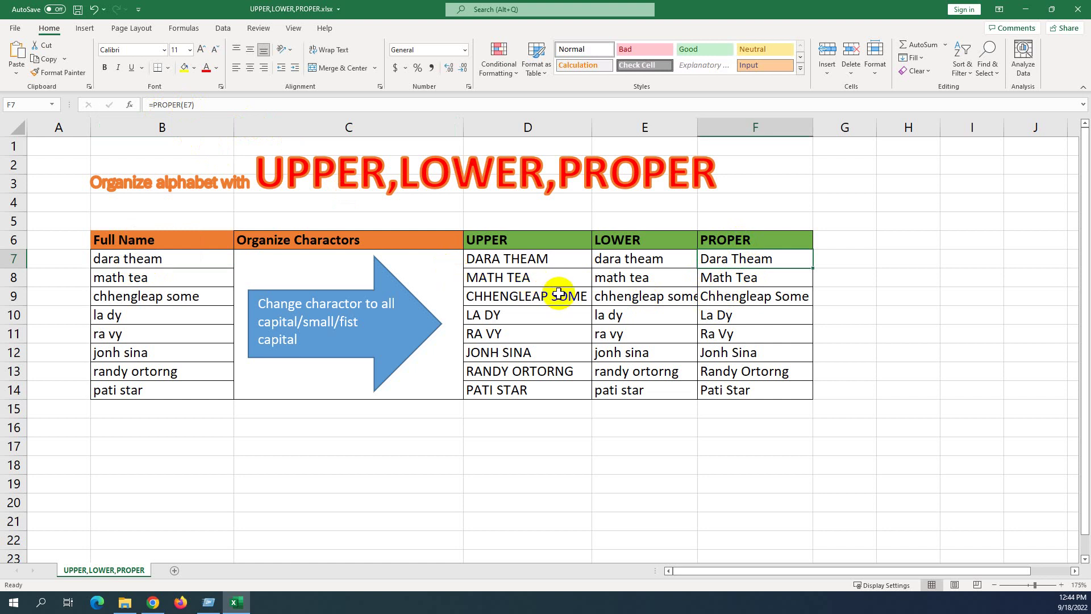
- Clear the existing formulas from the UPPER, LOWER and PROPER columns in D7:F14
drag(481, 254, 771, 392)
key(Delete)
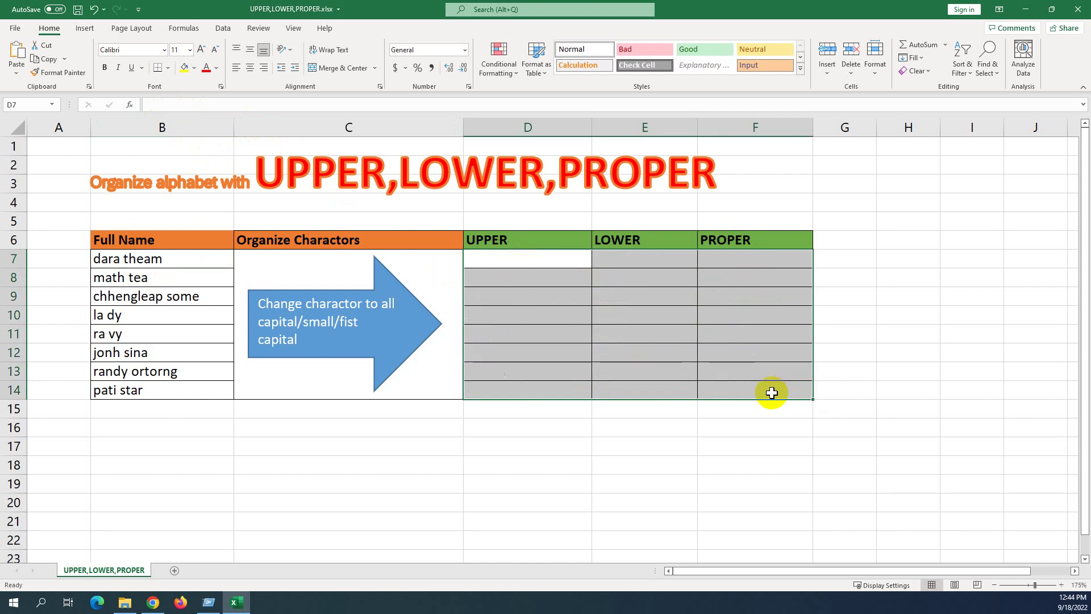
click(921, 310)
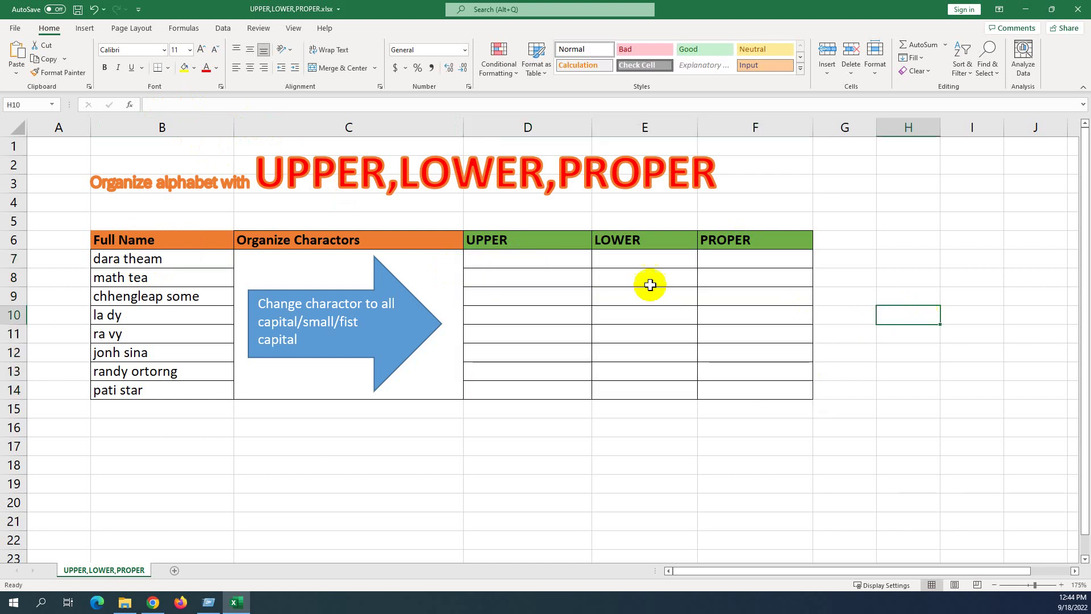
- Enter the formula =UPPER(B7) in cell D7 to convert the first full name to capitals
click(510, 265)
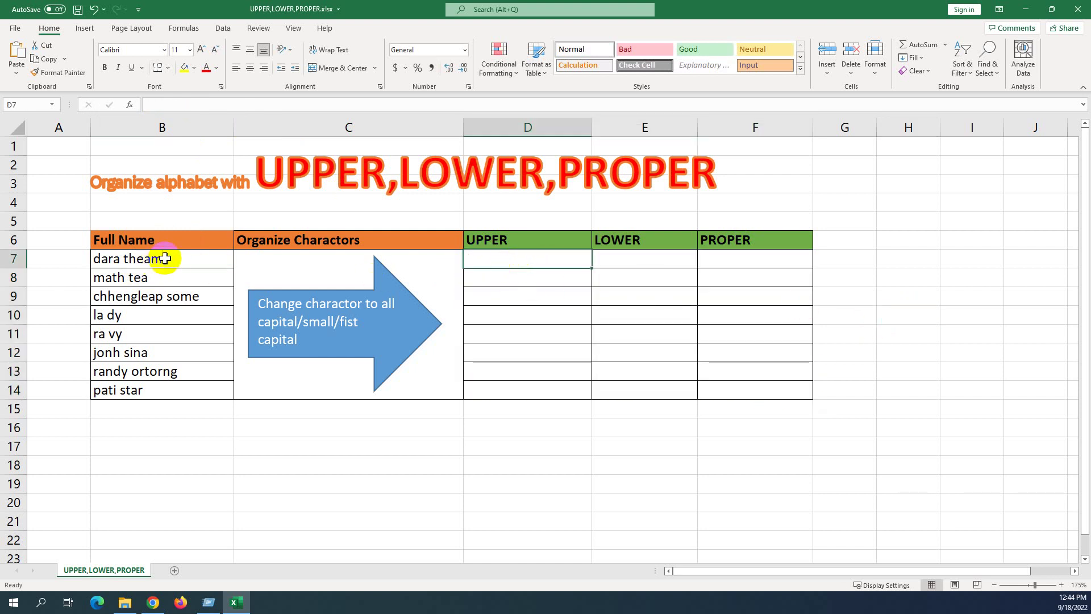
click(149, 267)
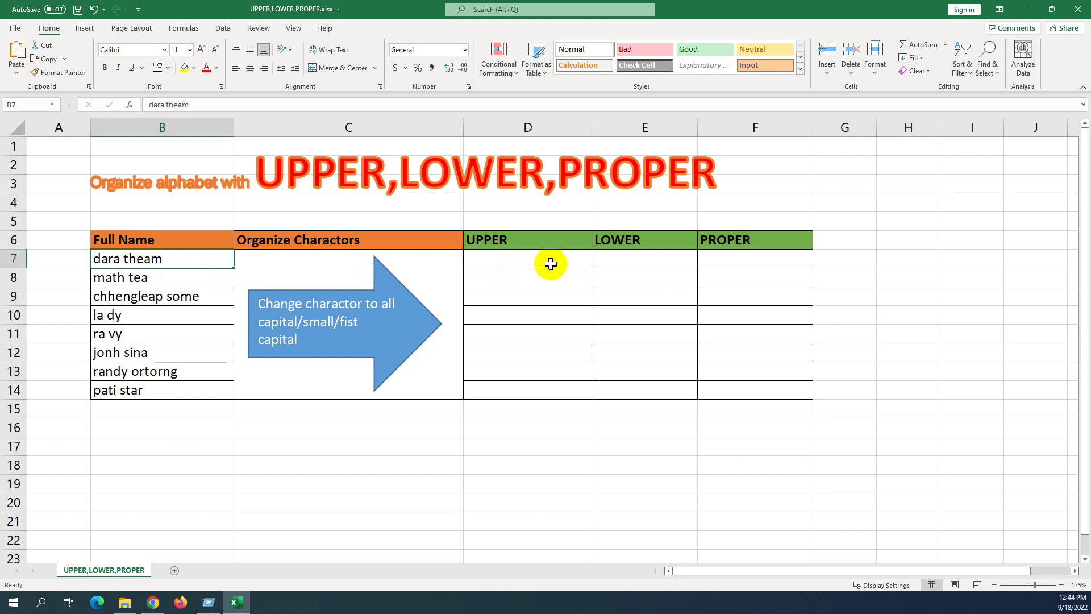
click(492, 260)
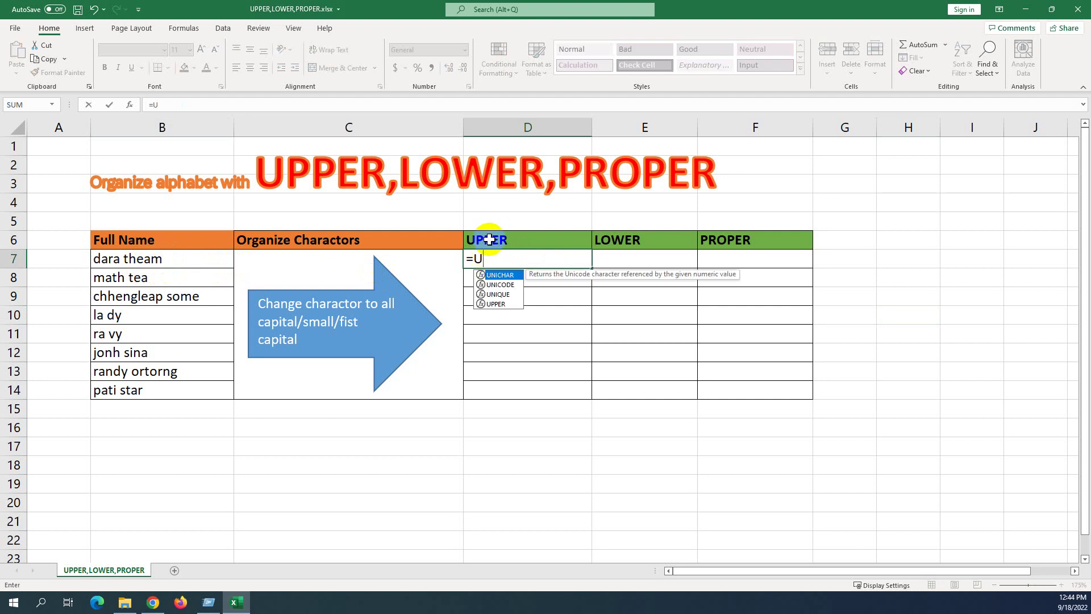
click(496, 304)
double_click(497, 304)
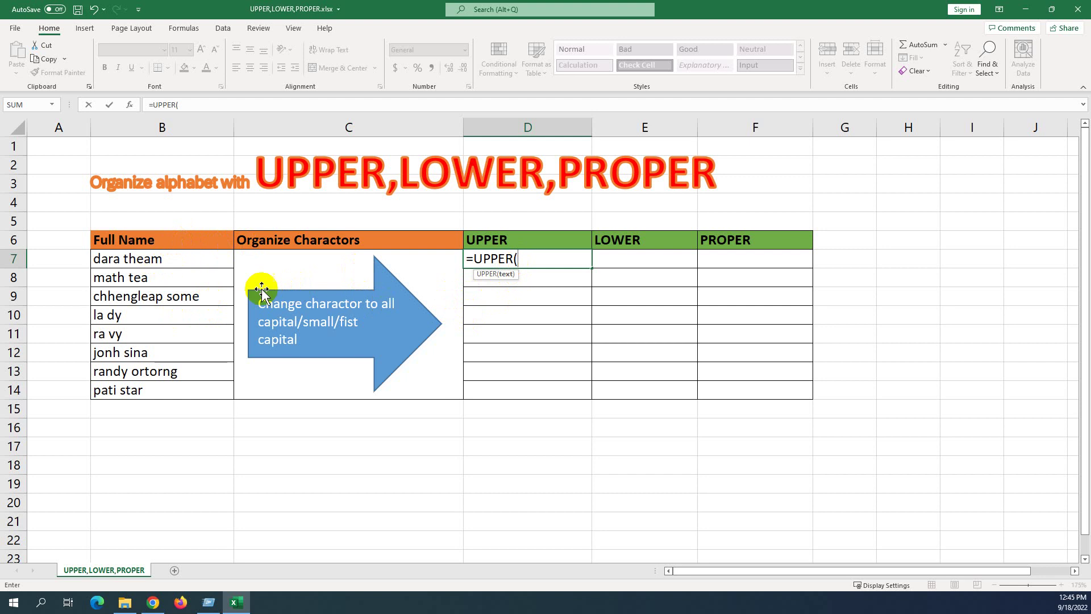
click(170, 260)
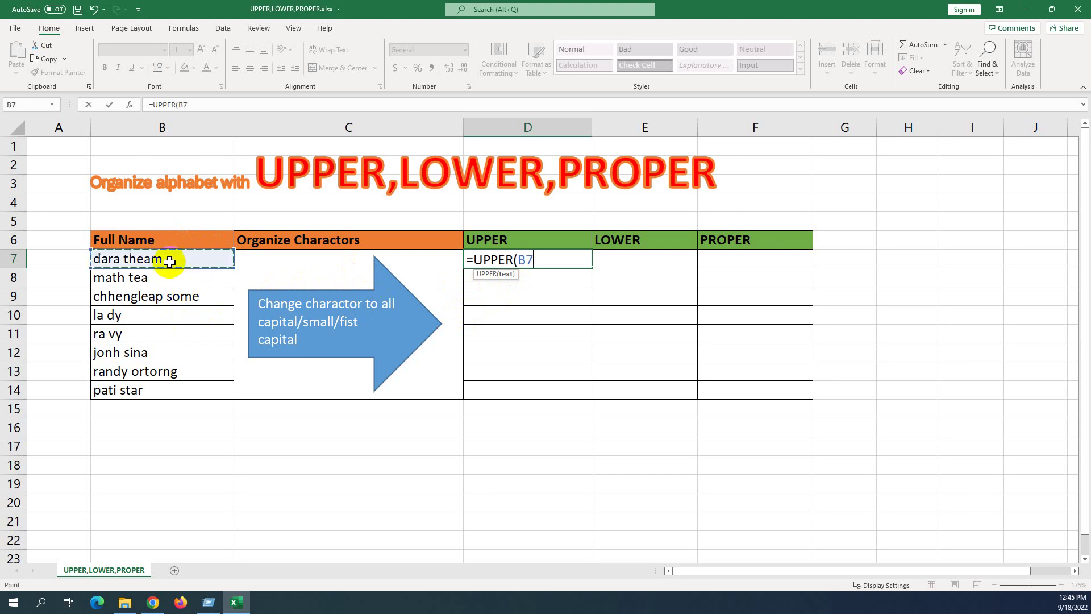
text())
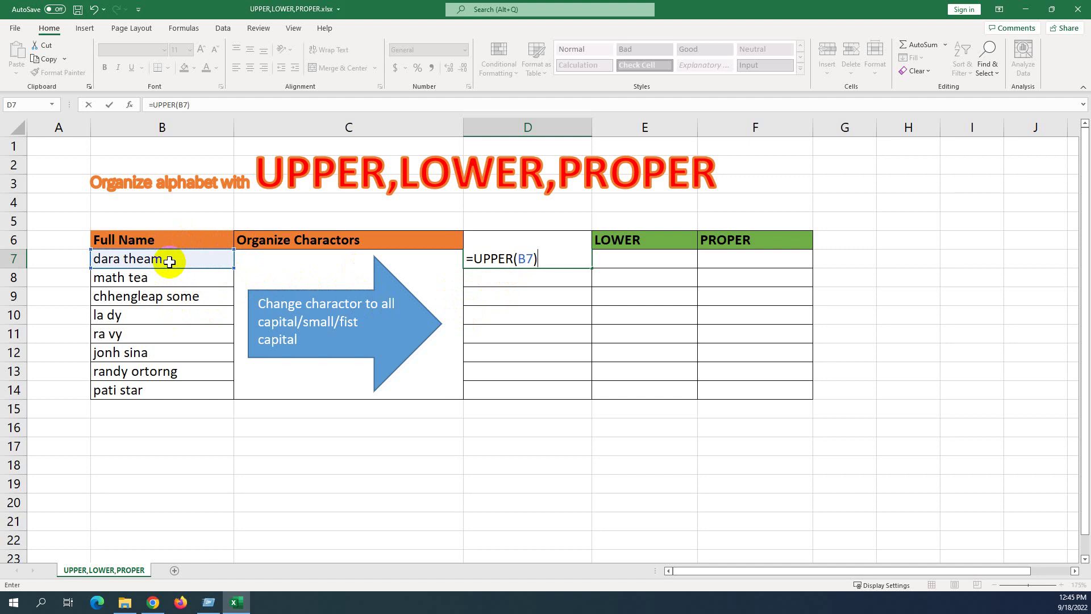
key(Return)
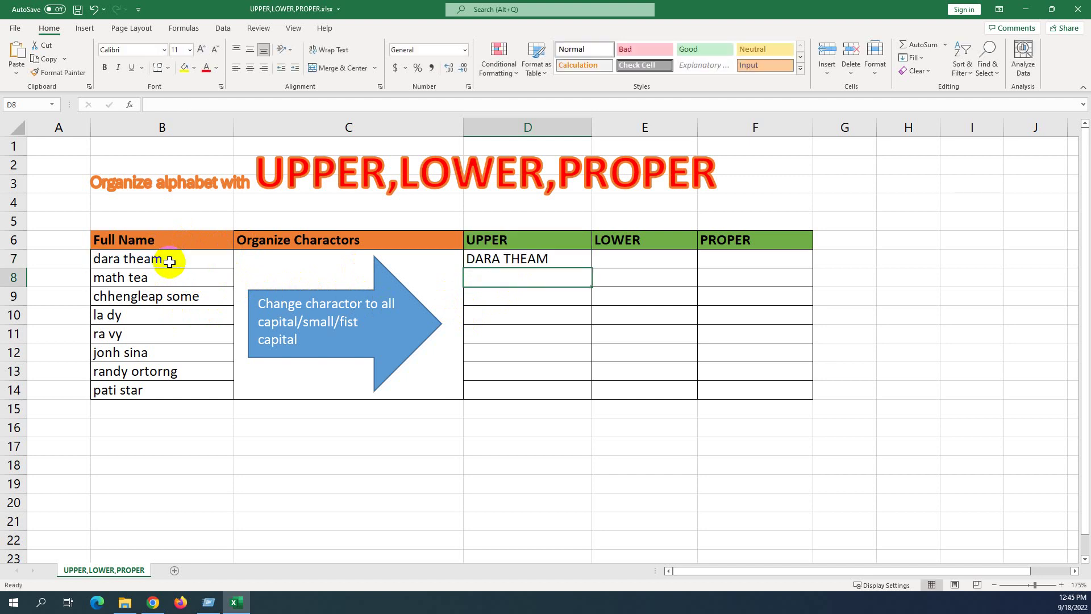
- Fill the UPPER formula from D7 down through D14 for the remaining names
click(167, 261)
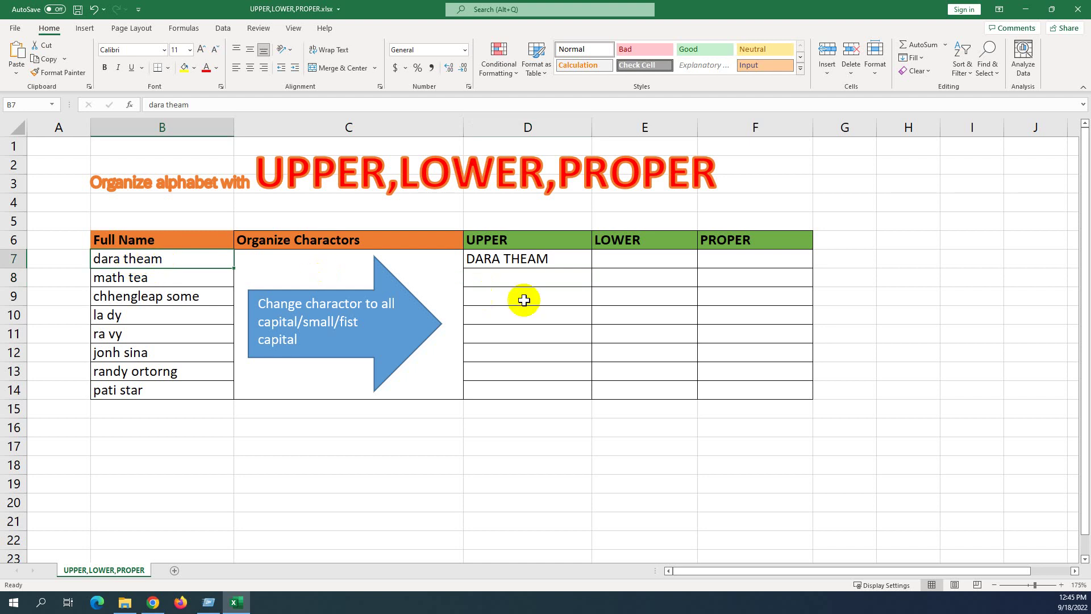
click(551, 260)
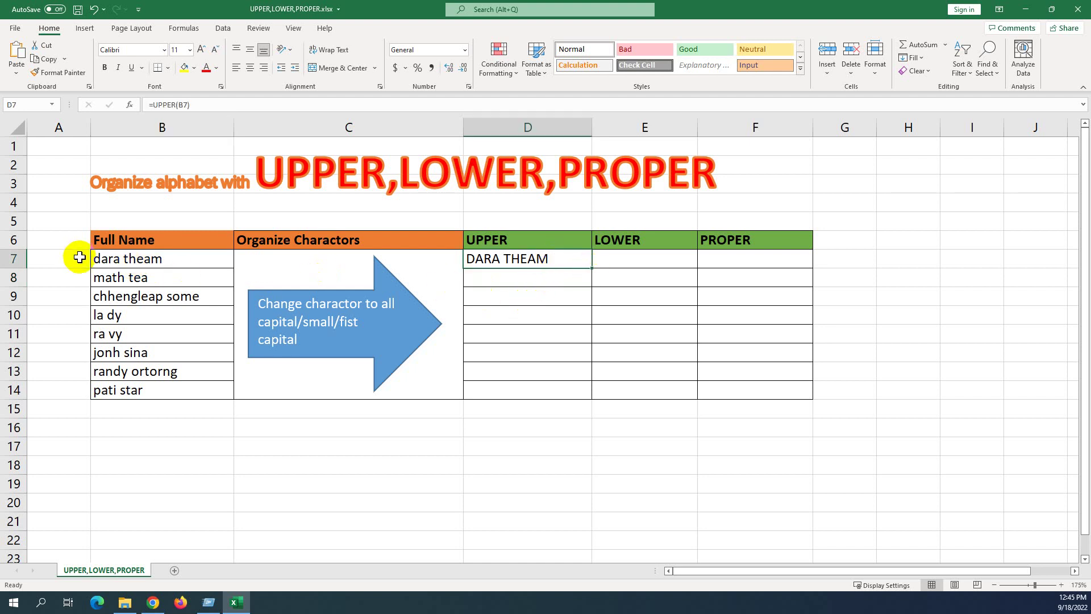
double_click(591, 267)
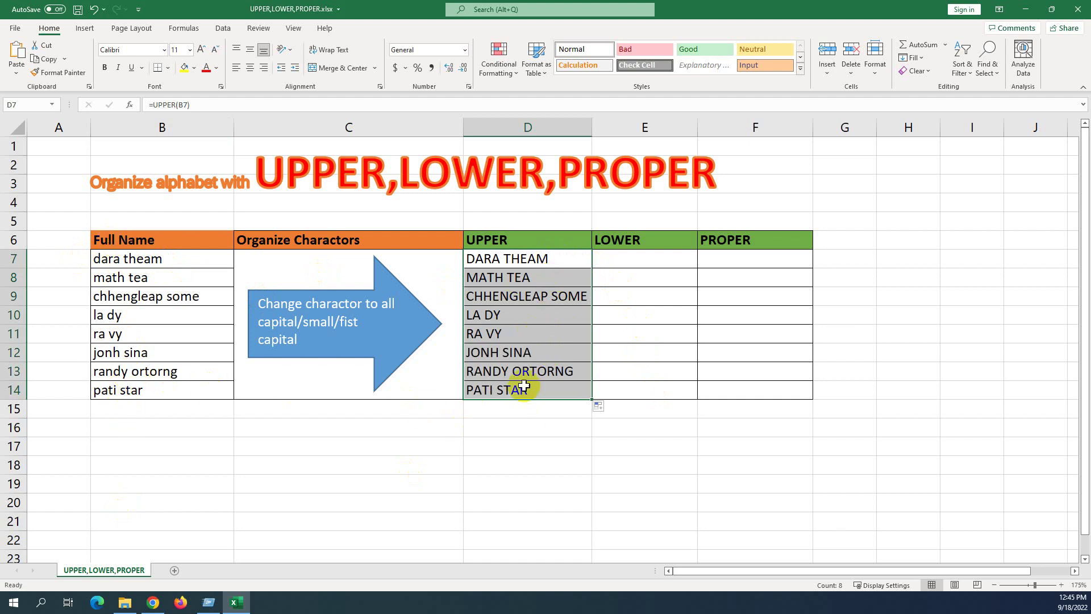
click(597, 339)
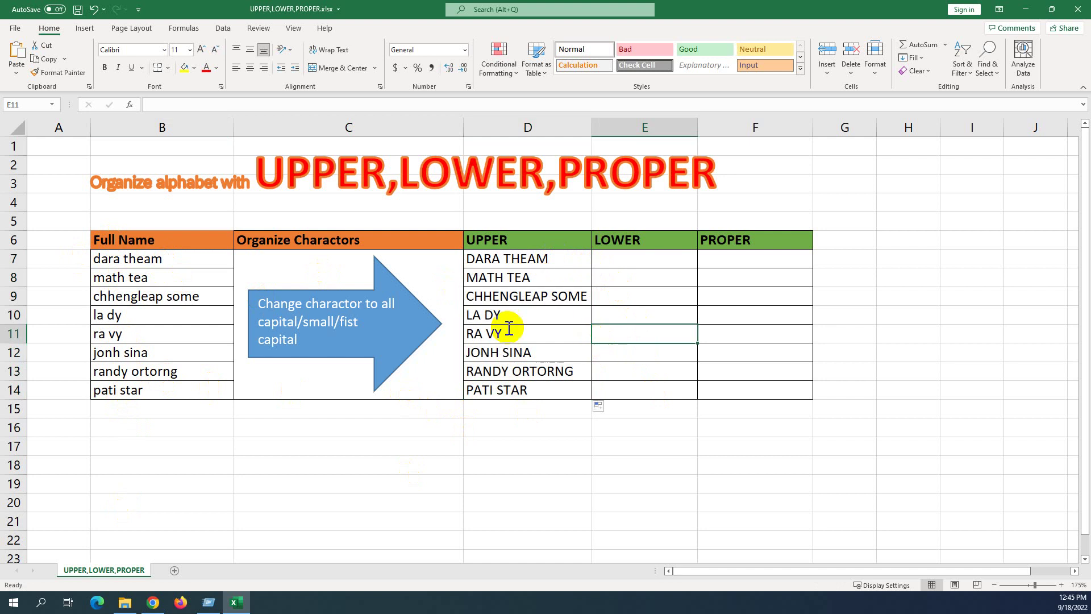
- Append the letters aaaa to the full name in B7 and check the linked UPPER formula in D7
double_click(180, 261)
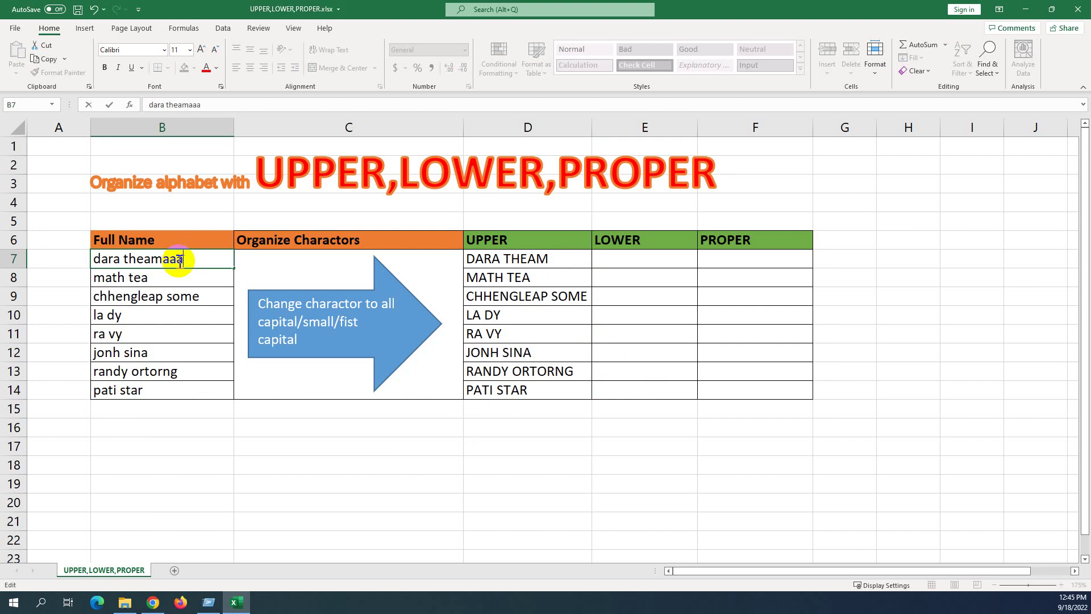
key(Return)
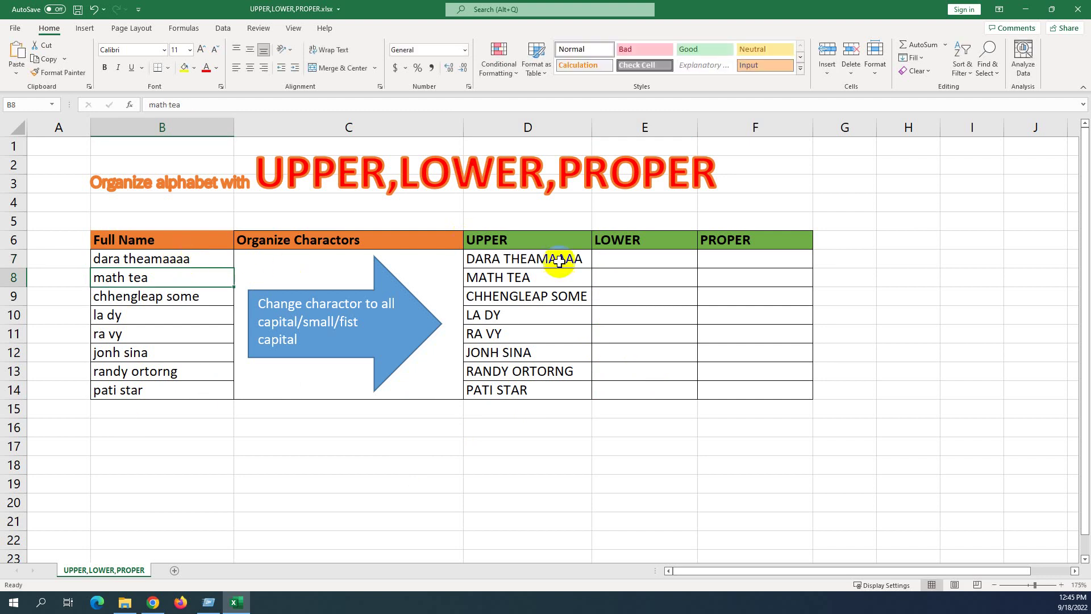
click(575, 261)
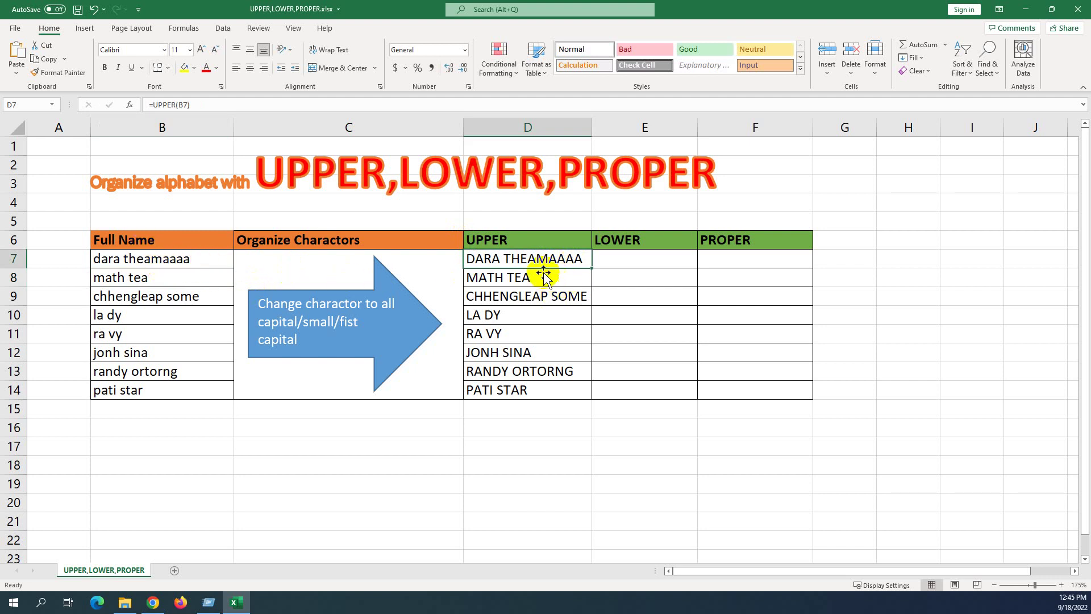
- Remove the added letters aaaa from the end of the full name in B7
double_click(200, 261)
drag(200, 261, 166, 270)
key(BackSpace)
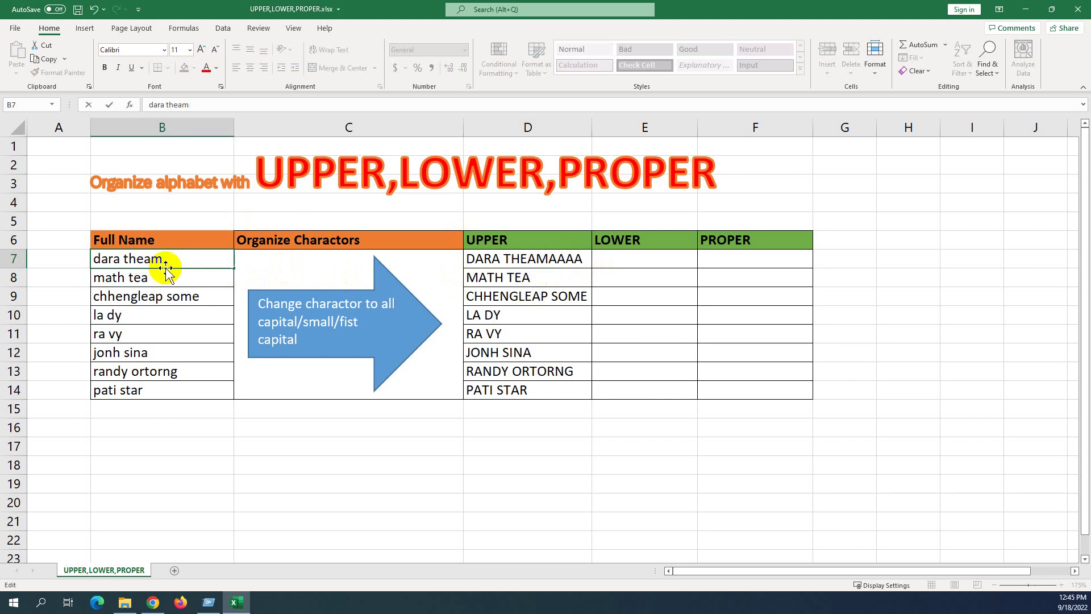
key(Return)
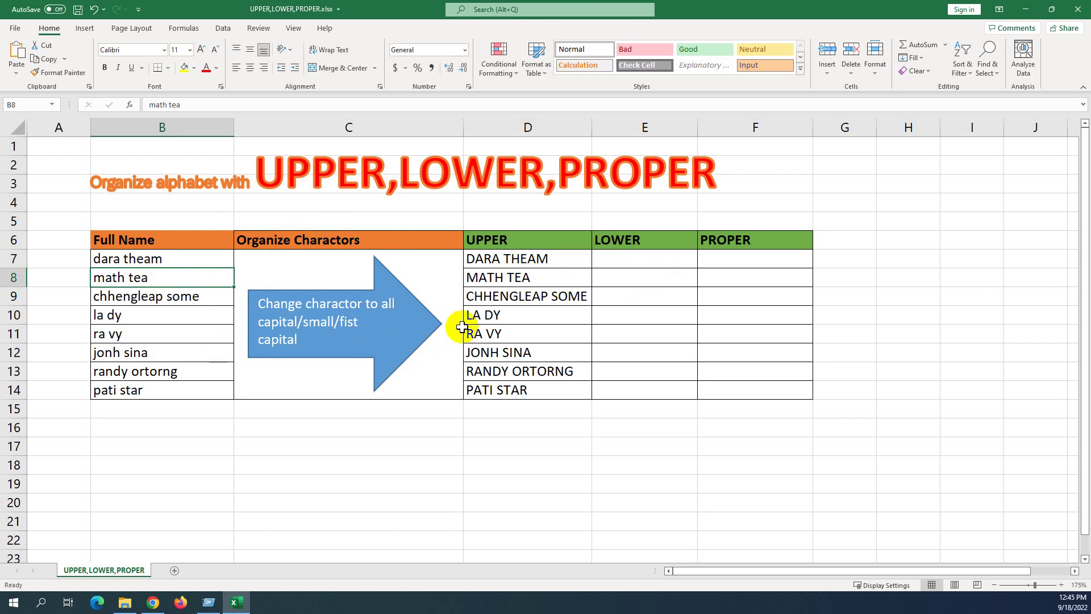
click(498, 258)
drag(498, 259, 498, 389)
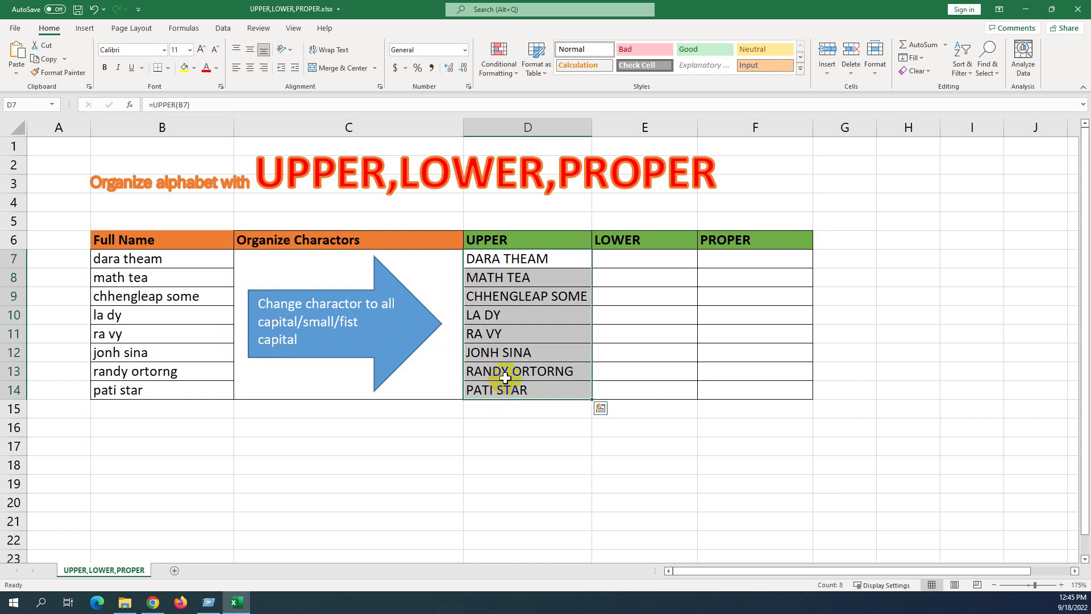
click(540, 259)
- Enter the formula =LOWER(D7) in cell E7 to convert the capitalised name to small letters
click(608, 260)
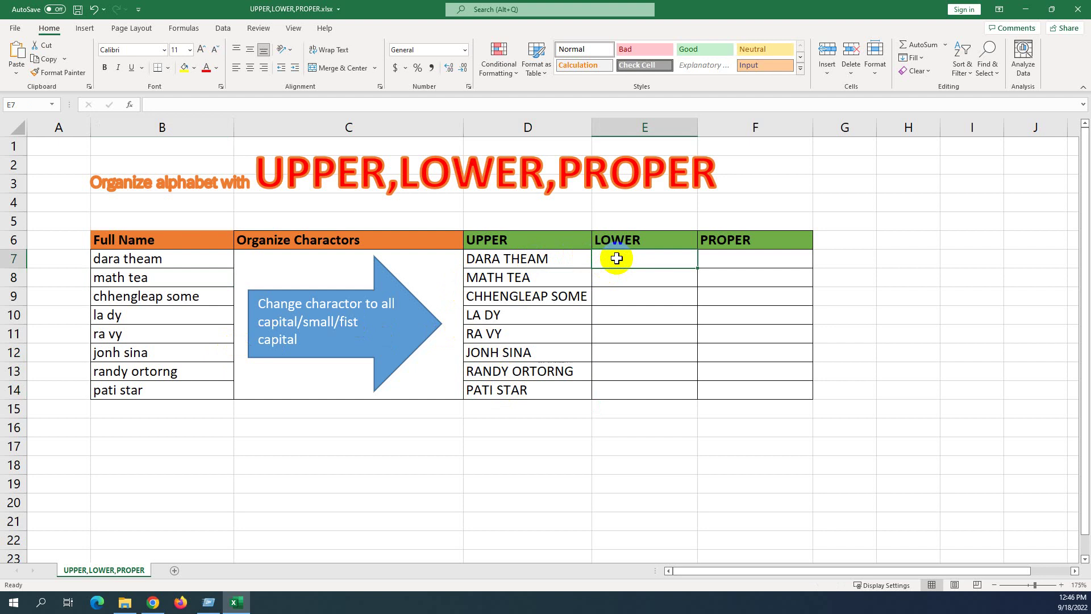
double_click(617, 260)
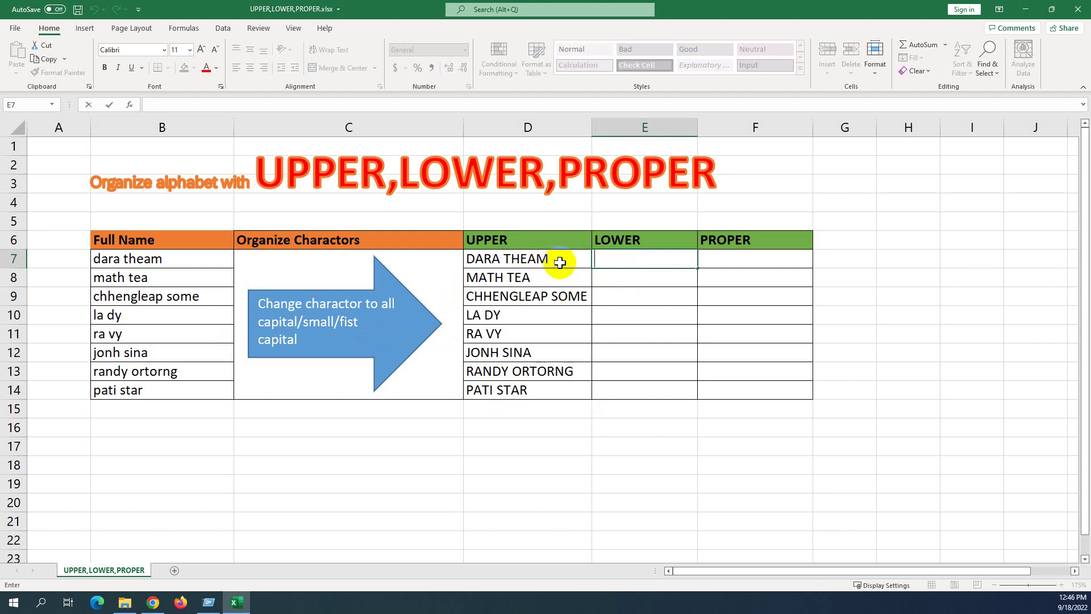
text(=)
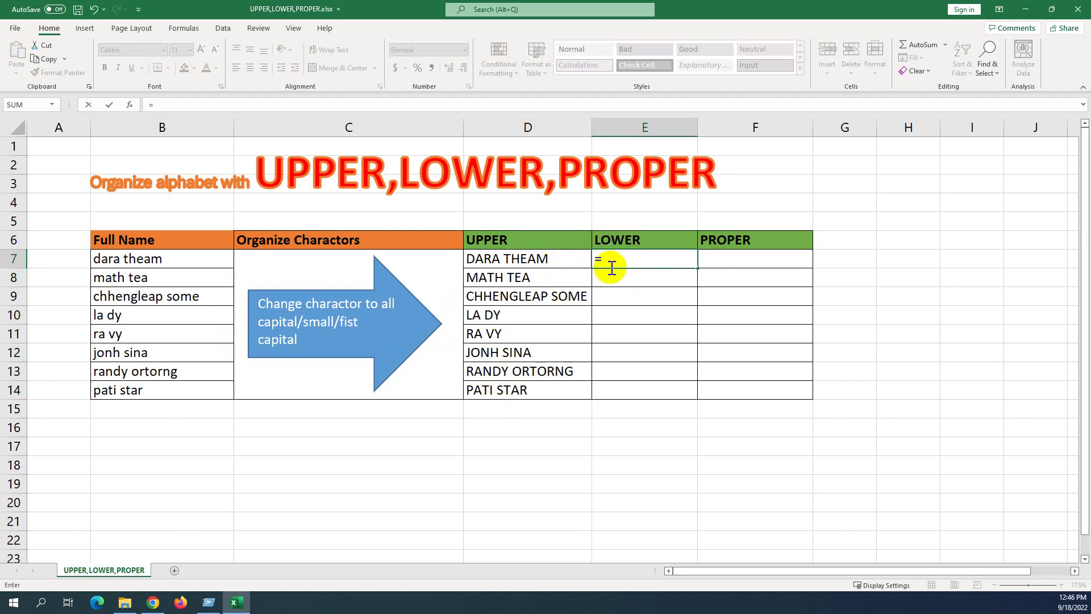
text(low)
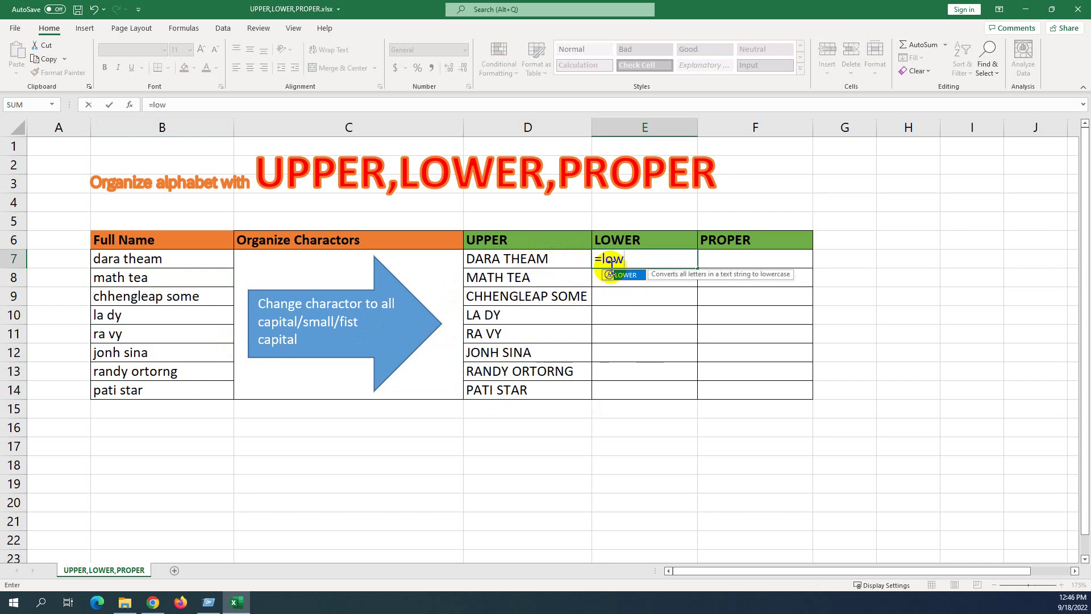
double_click(618, 275)
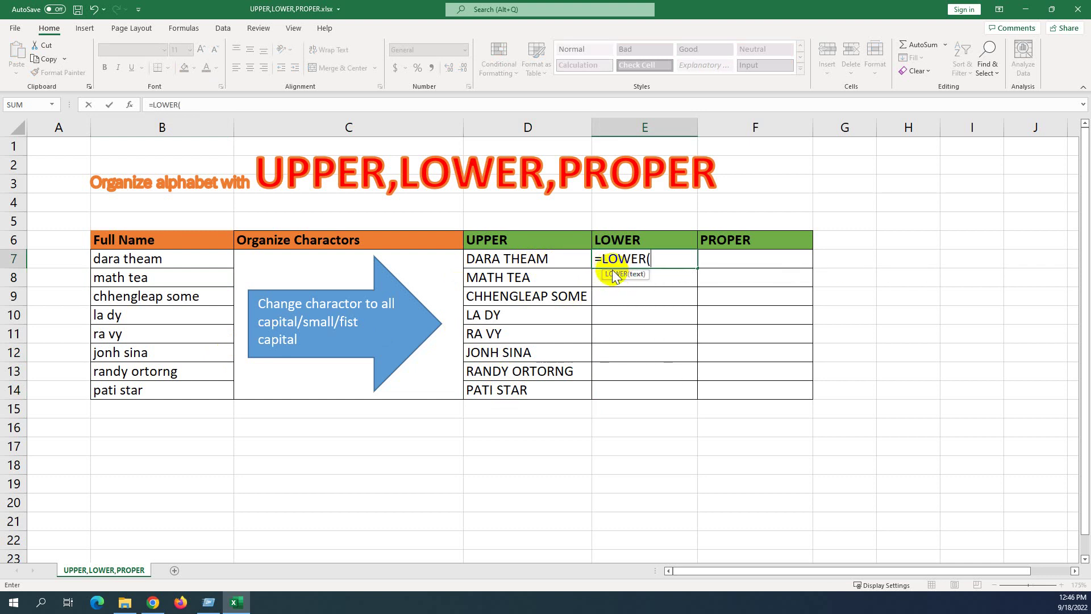
click(554, 259)
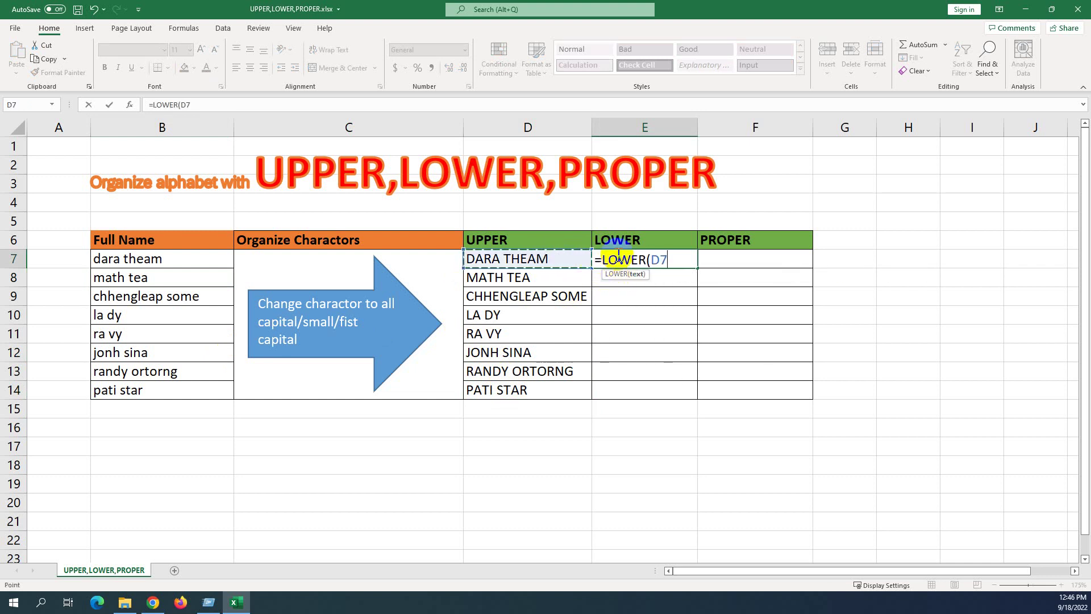
text())
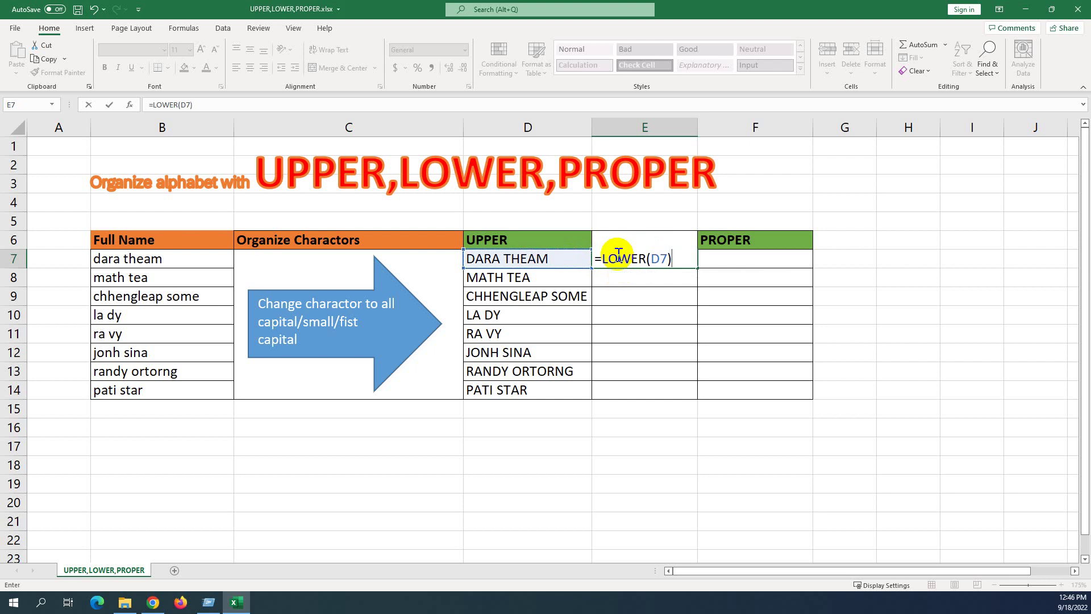
key(Return)
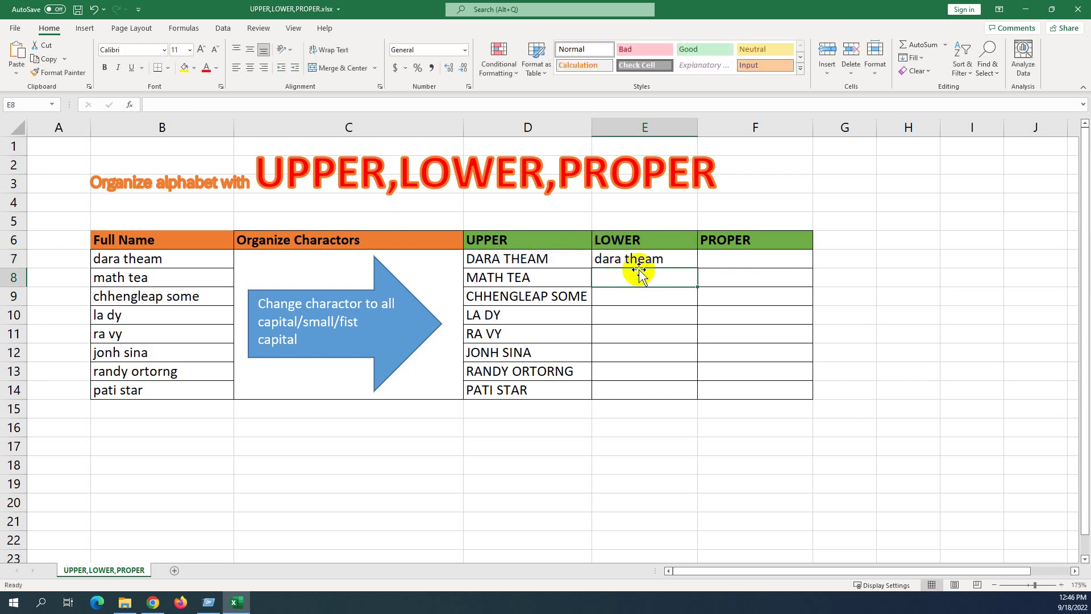
- Compare the formulas in D7 and E7, and fill the LOWER formula from E7 down through E14
click(613, 261)
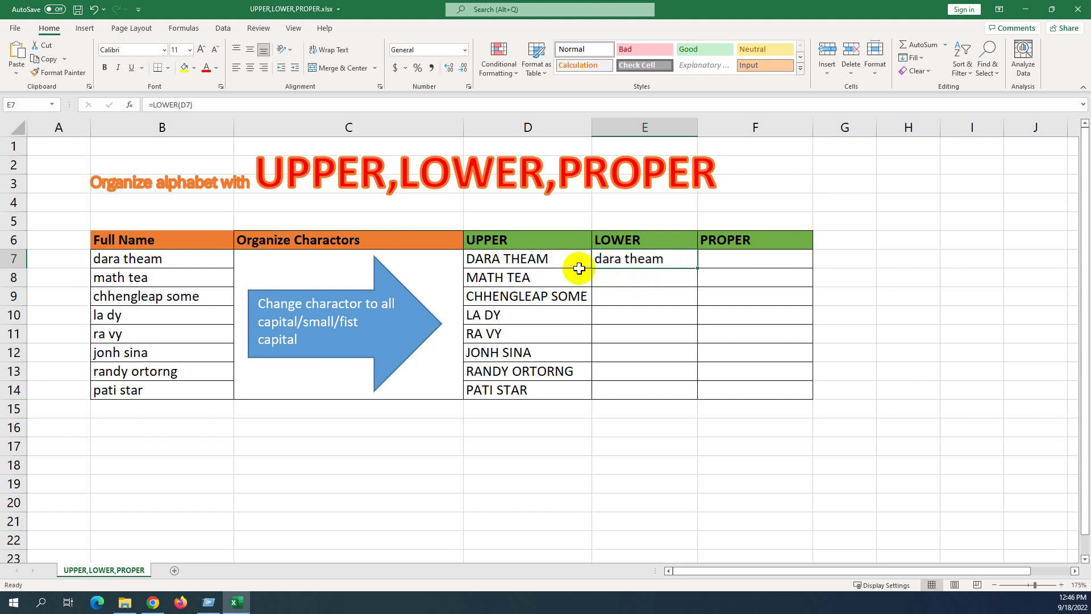
click(535, 260)
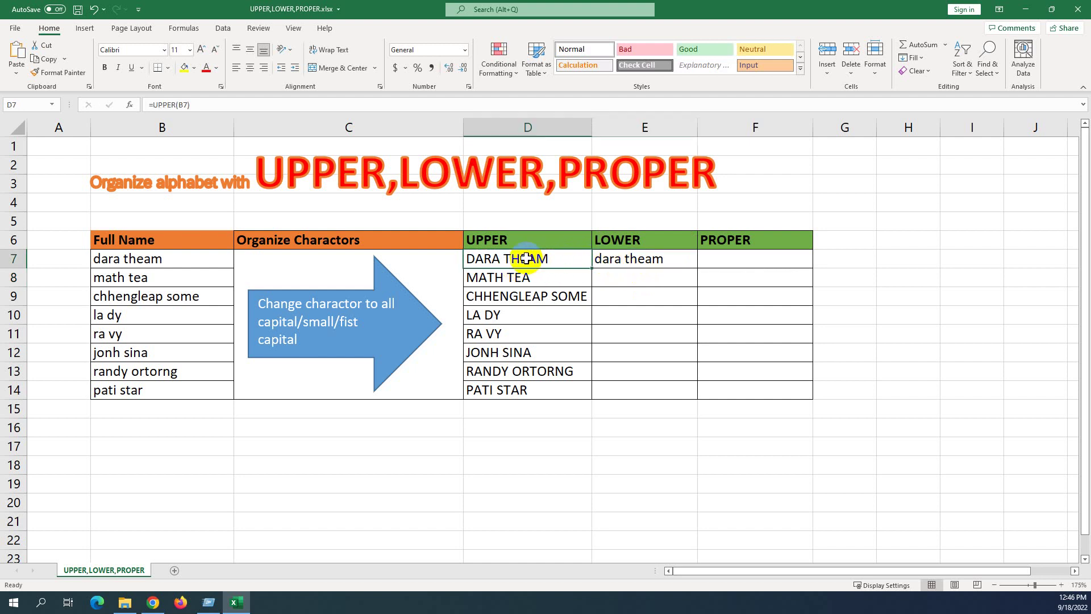
click(631, 260)
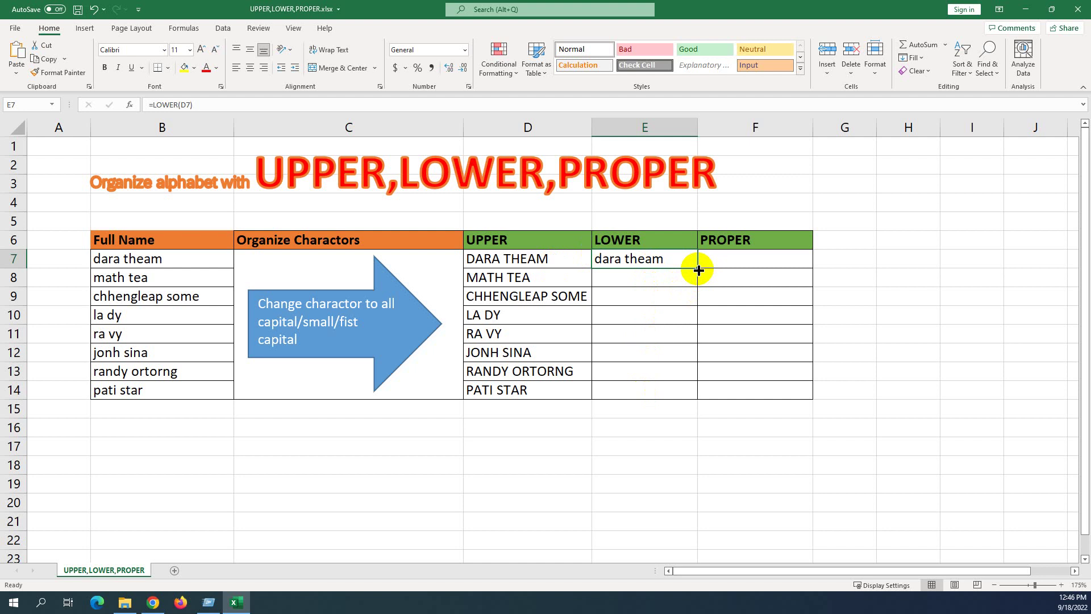
double_click(698, 268)
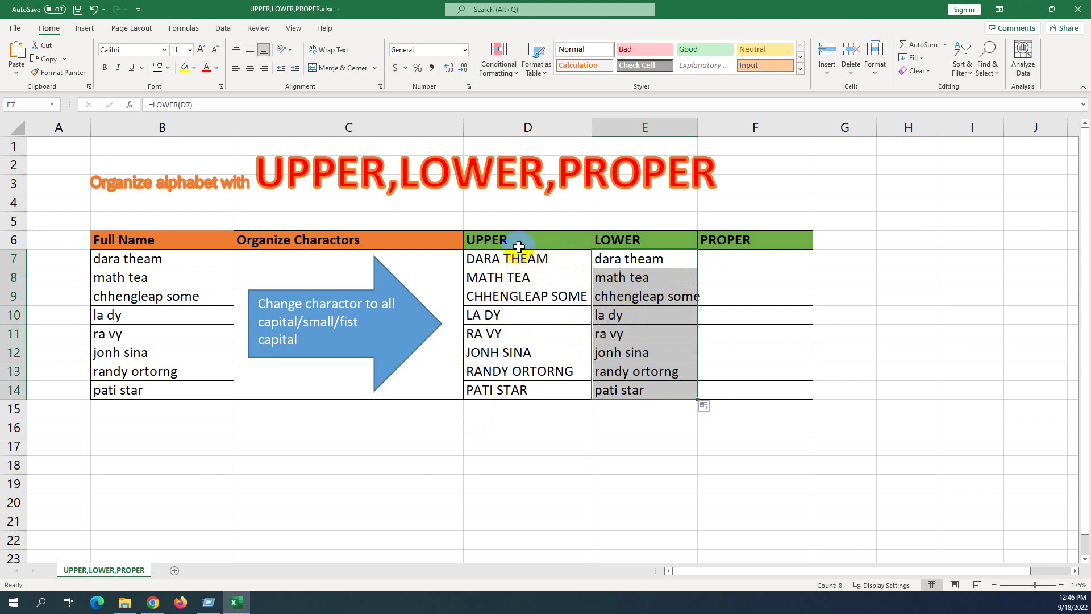
- Autofit the width of column E to the longest name in the LOWER list
click(632, 257)
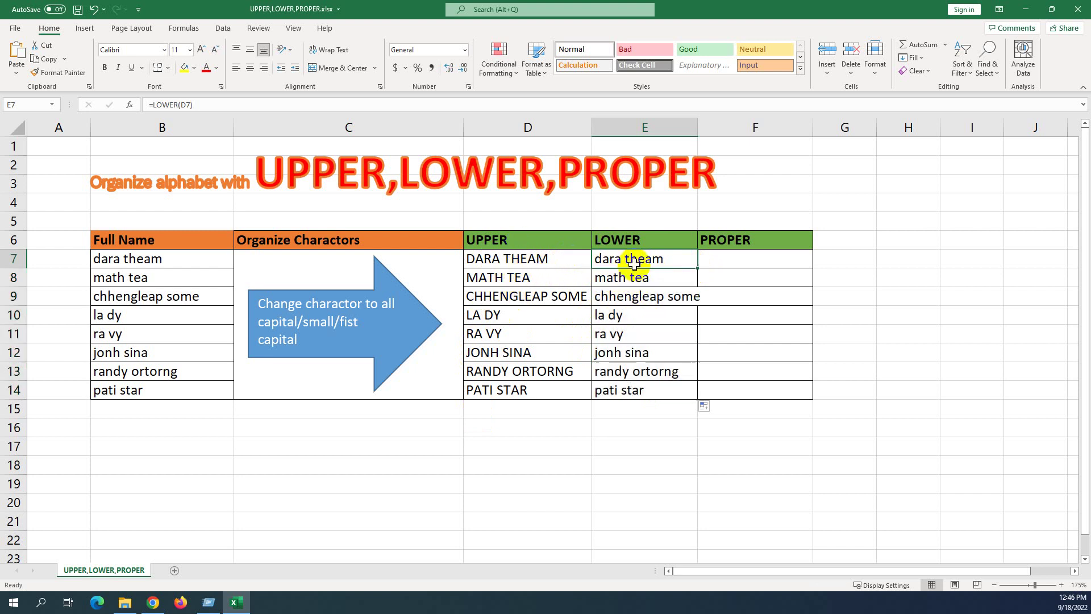
click(637, 311)
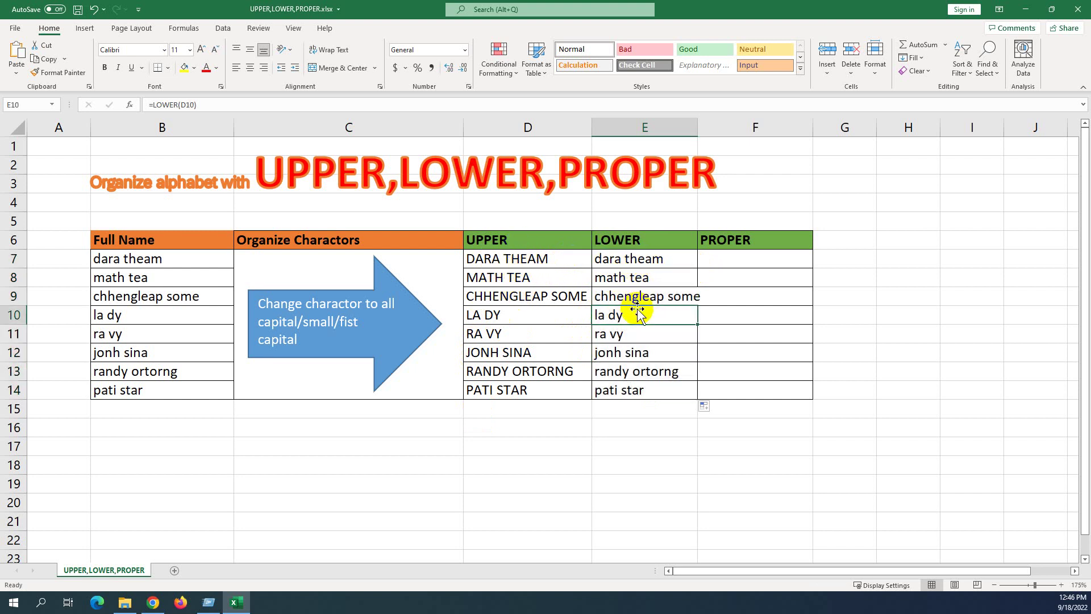
double_click(696, 127)
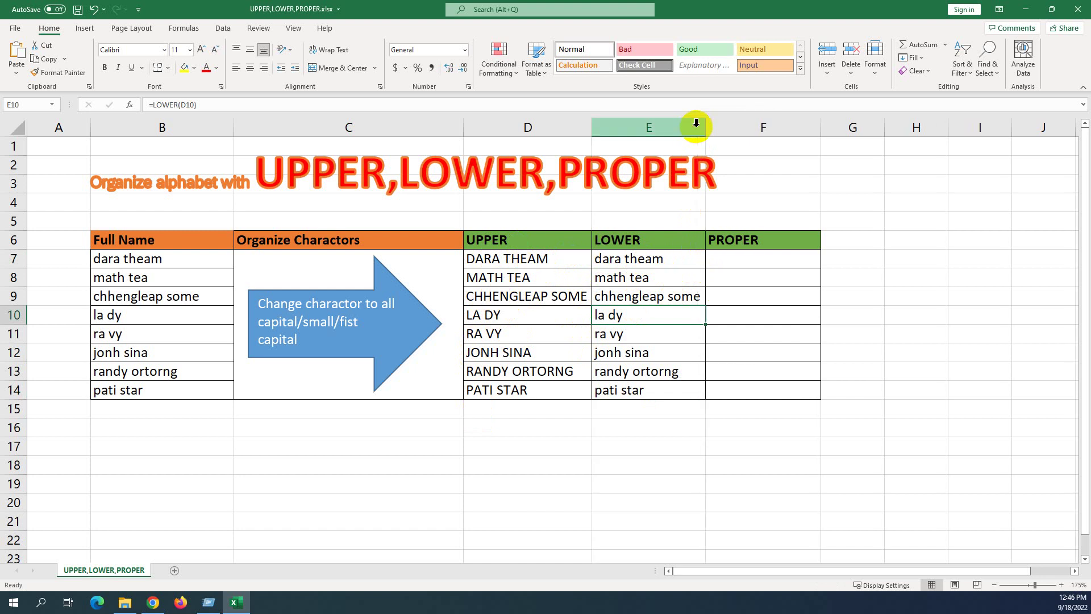
- Enter the formula =PROPER(B7) in cell F7 to capitalise the first letter of each word in the original name
click(734, 258)
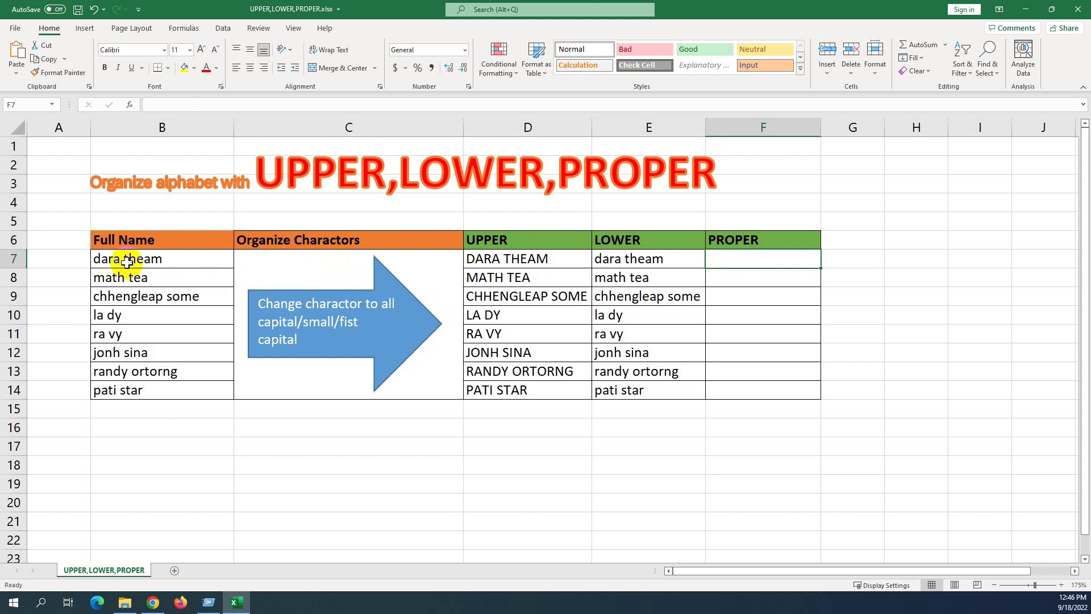
click(106, 260)
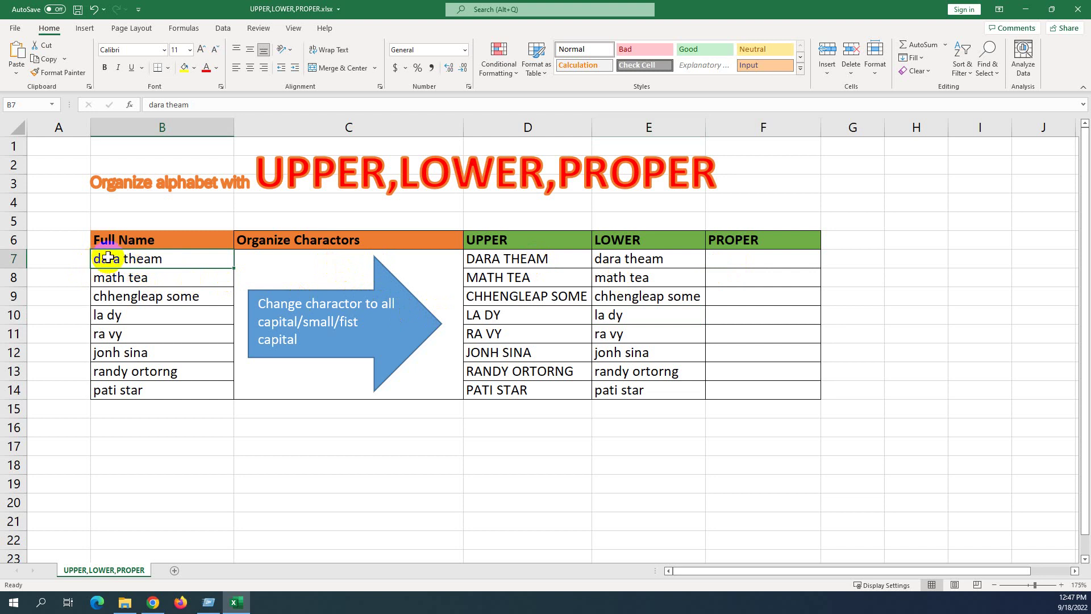
double_click(741, 259)
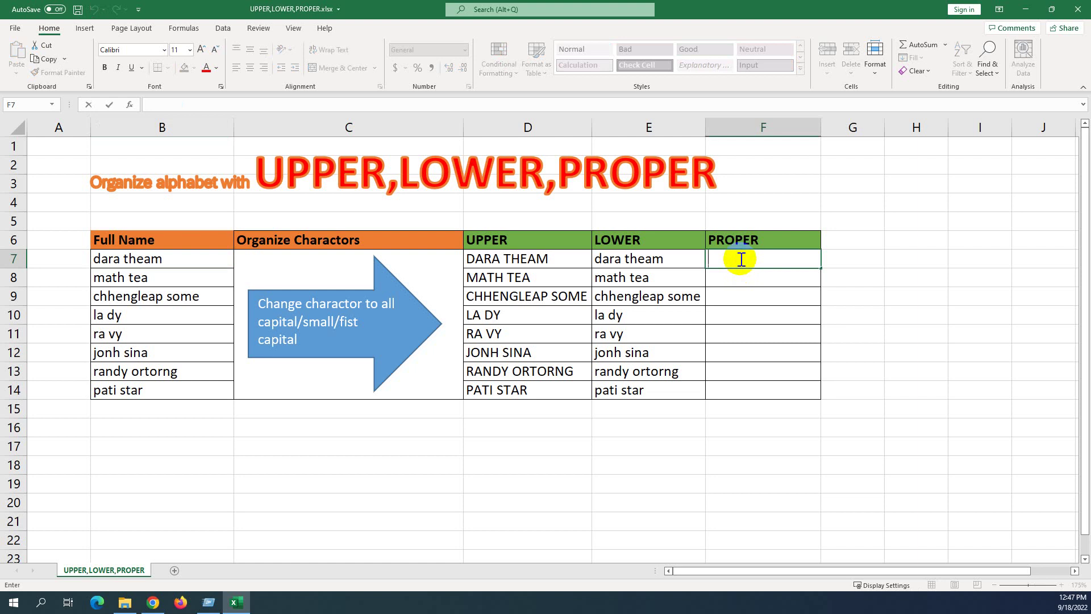
text(=por)
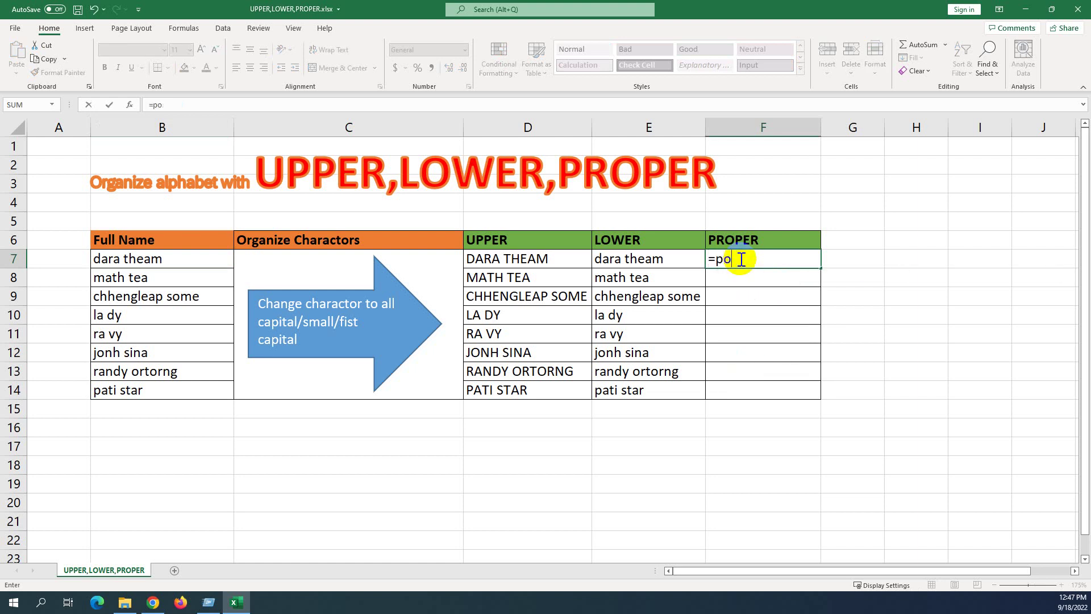
key(BackSpace)
text(ro)
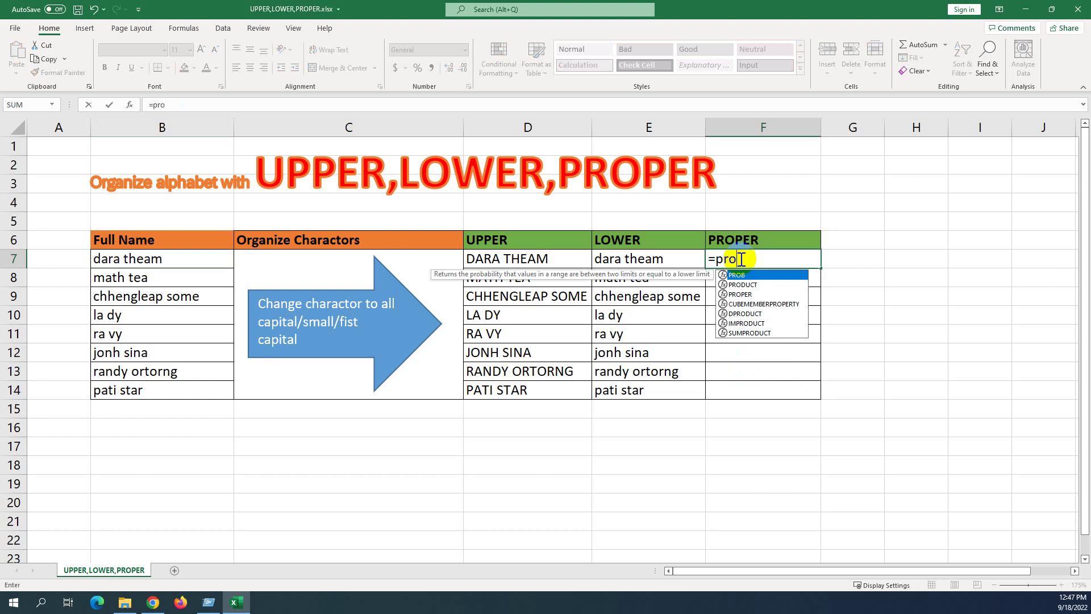
key(Down)
key(Down)
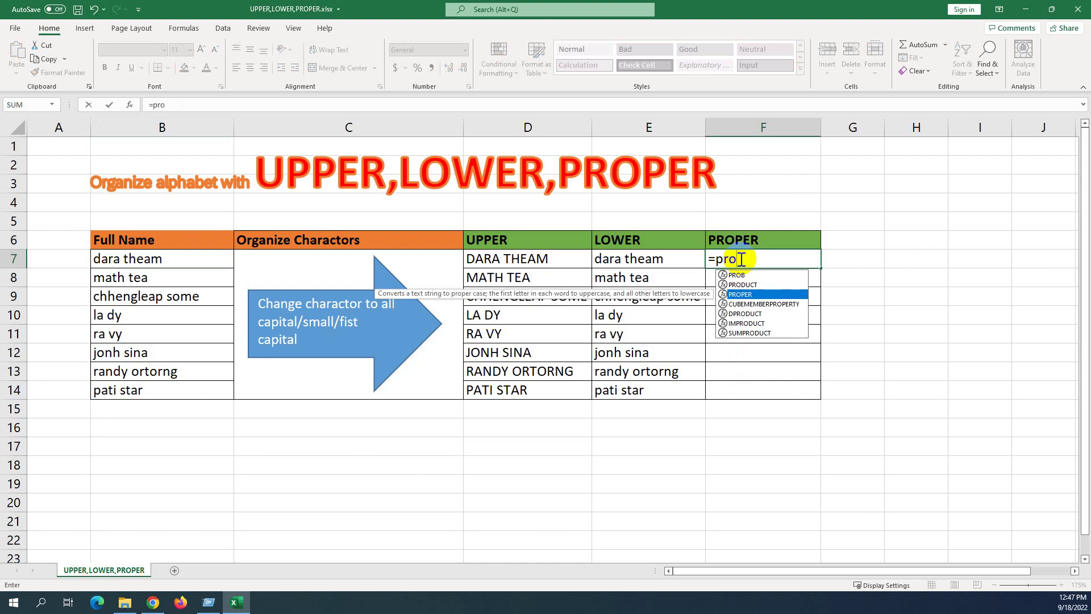
key(Tab)
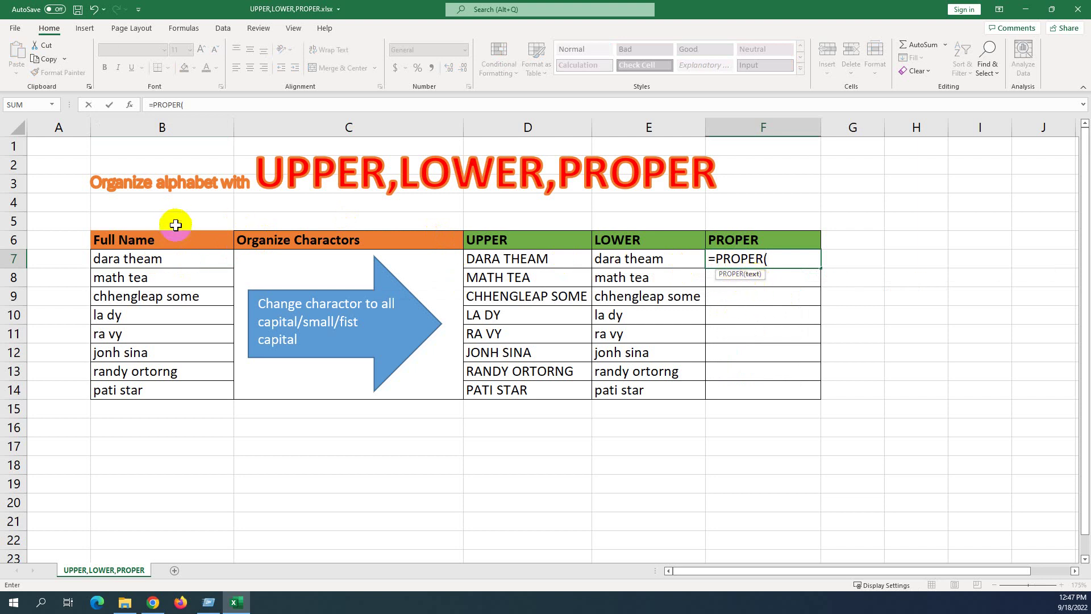
click(163, 256)
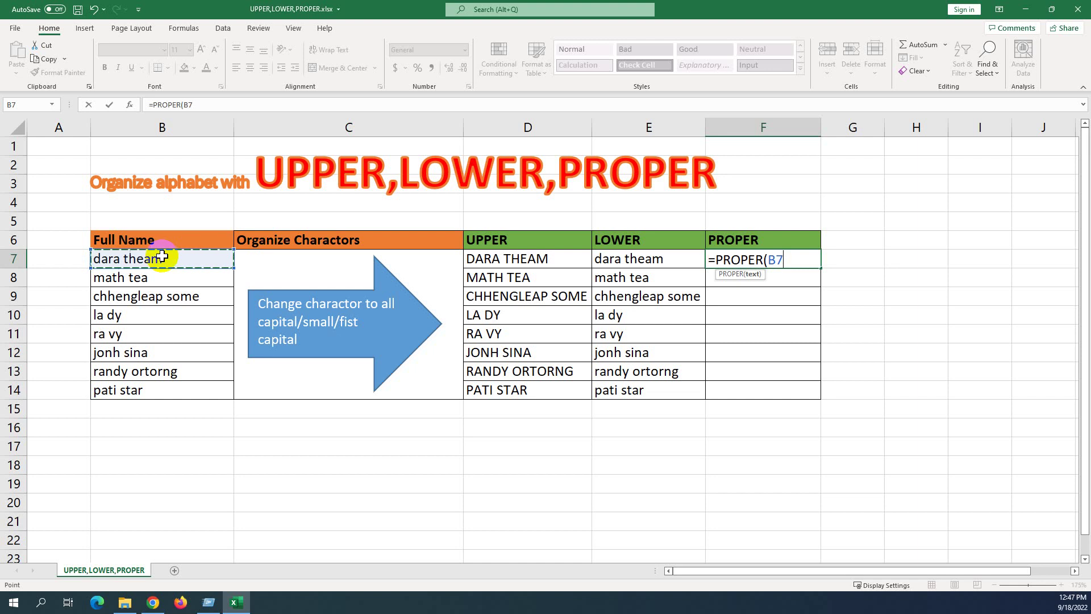
text())
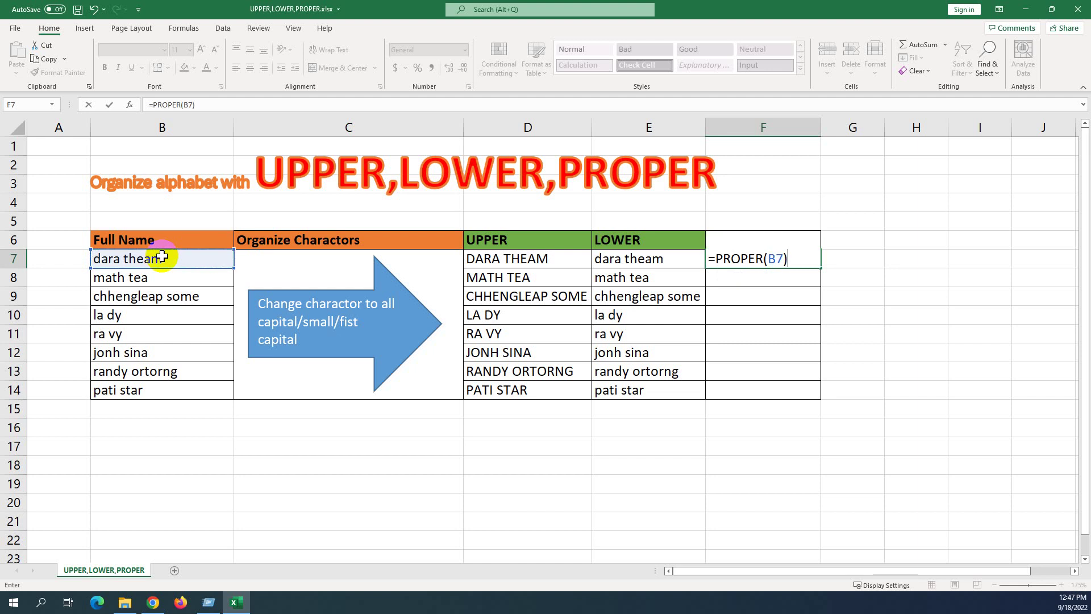
key(Return)
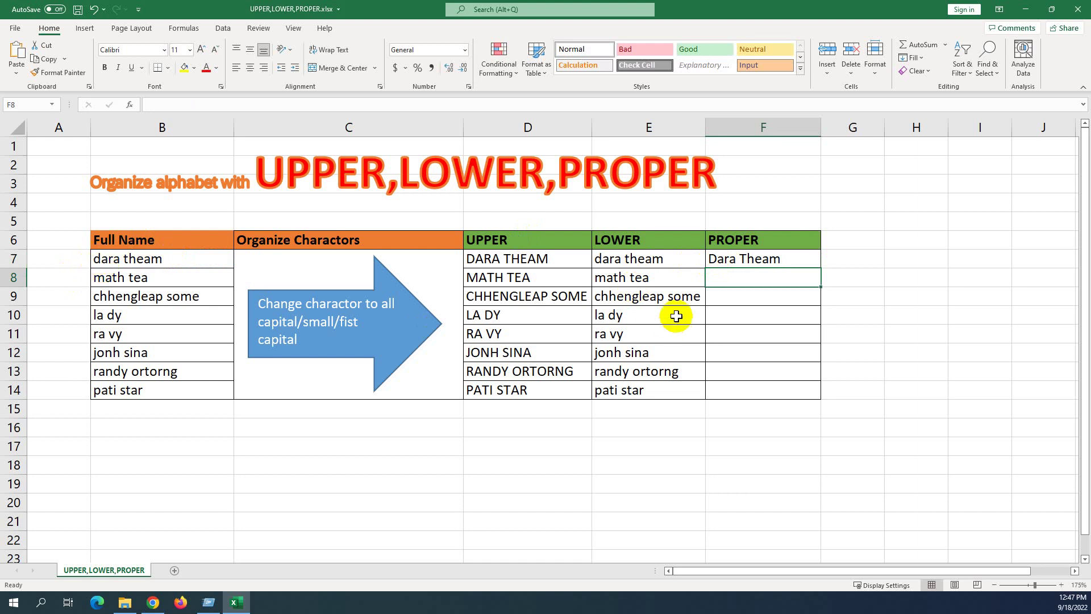
- Fill the PROPER formula from F7 down through F14 for the remaining names
click(713, 261)
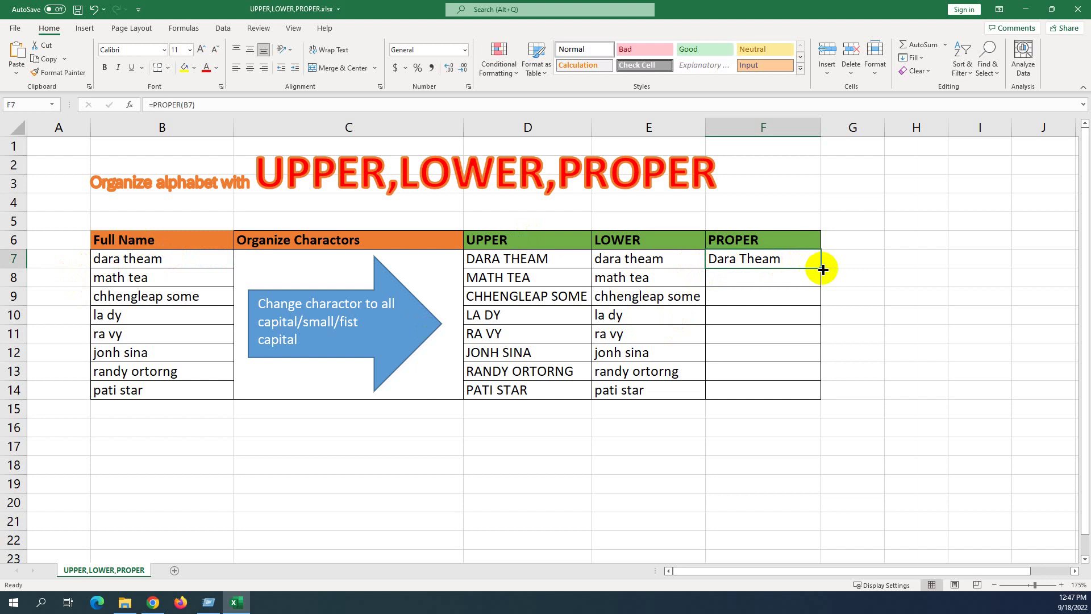
double_click(823, 268)
click(823, 321)
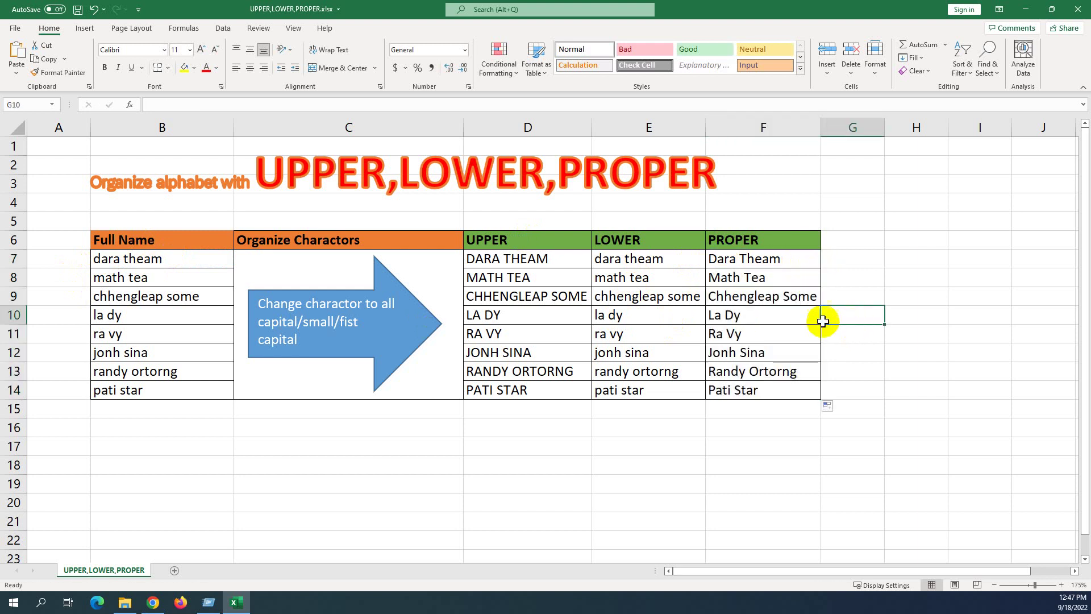
- Review the PROPER formula in F7 and select the UPPER results in D7:D14
click(752, 260)
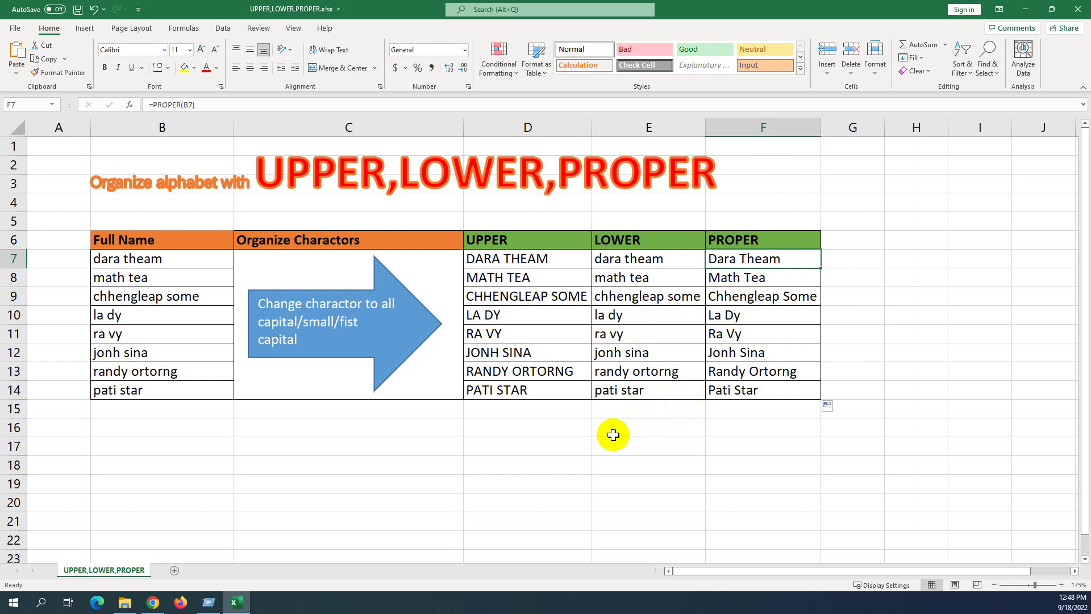
click(527, 261)
drag(527, 261, 520, 384)
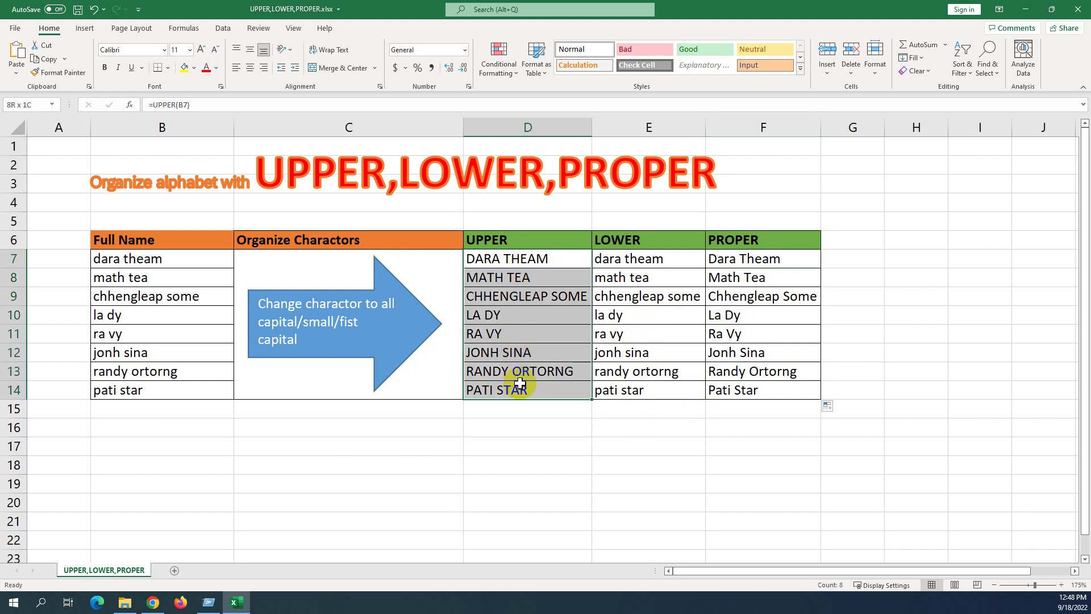
- Inspect the UPPER heading in D6, the PROPER formula in F7 and the UPPER formula in D7 without changing them
click(500, 238)
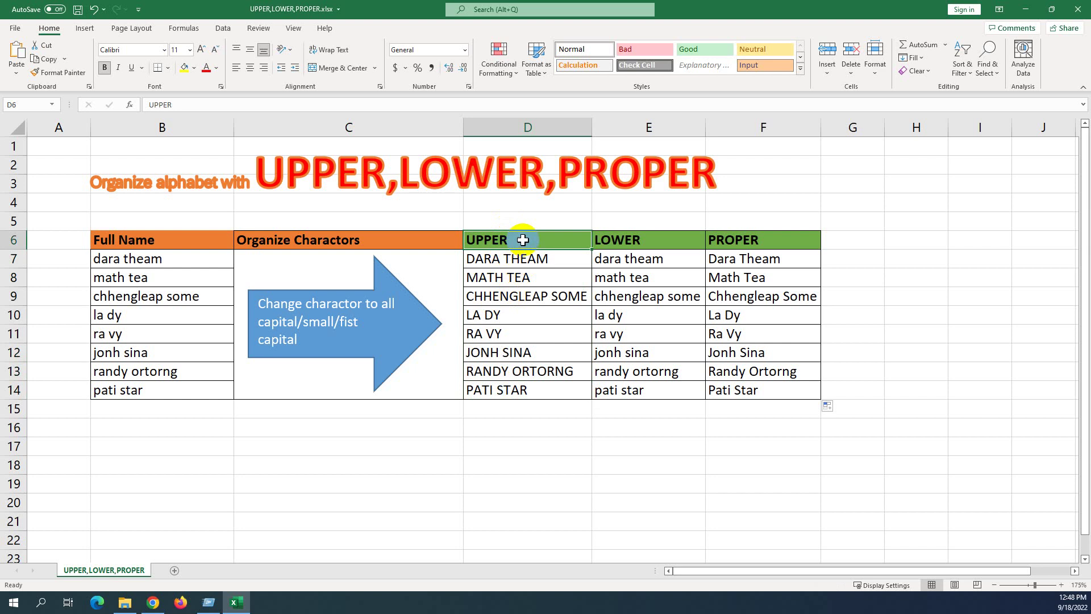
click(715, 259)
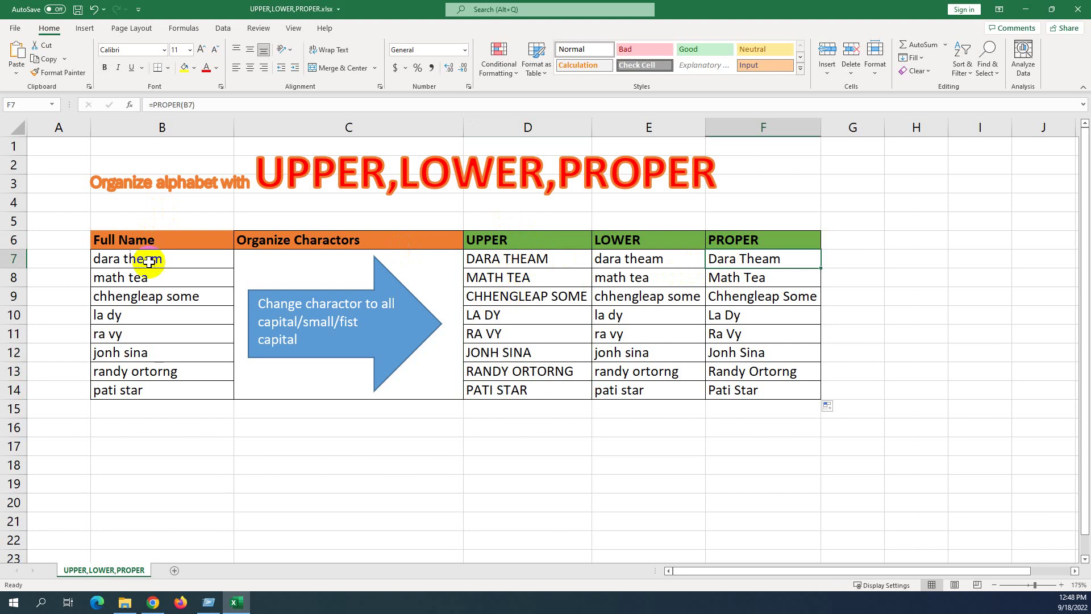
double_click(714, 258)
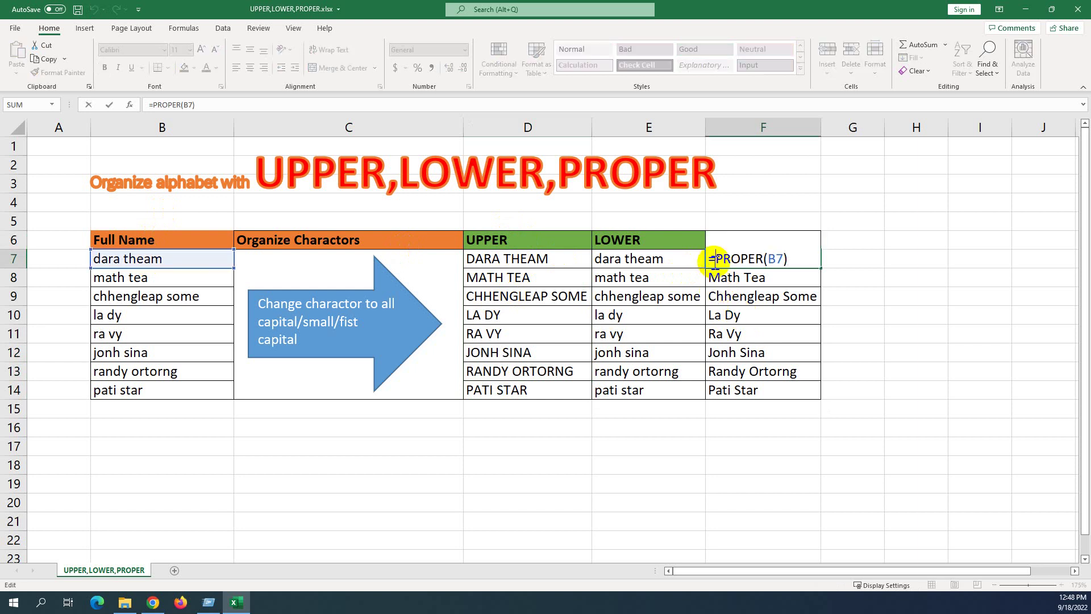
click(844, 260)
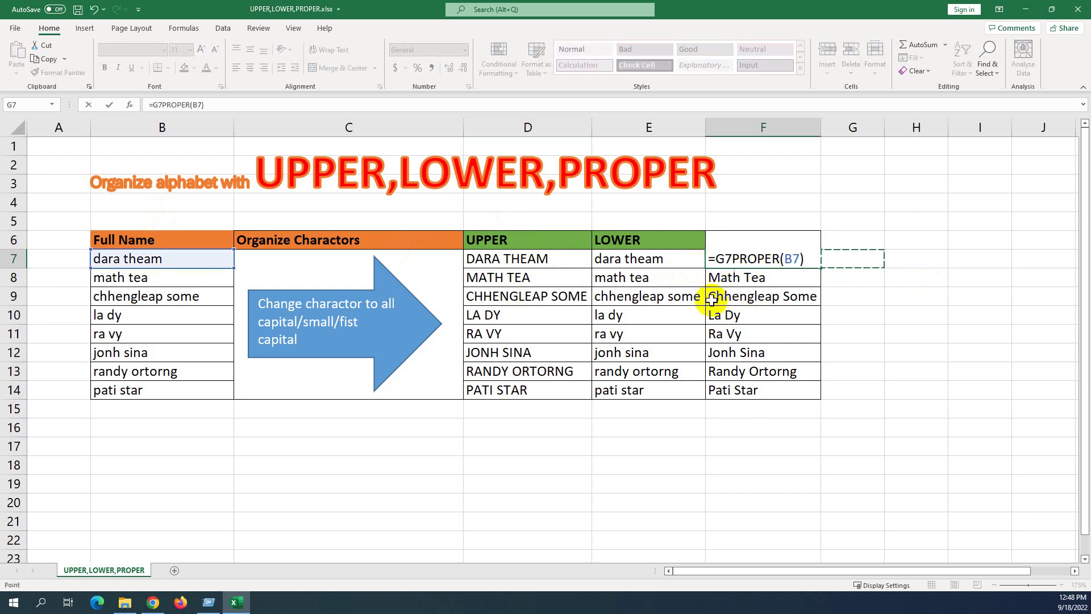
key(Escape)
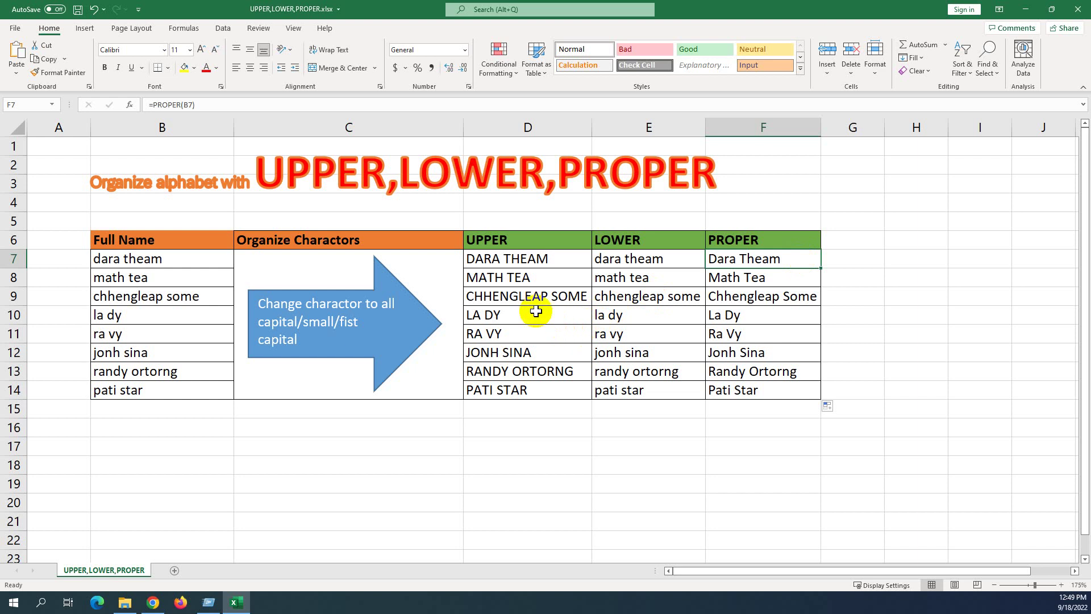
click(585, 259)
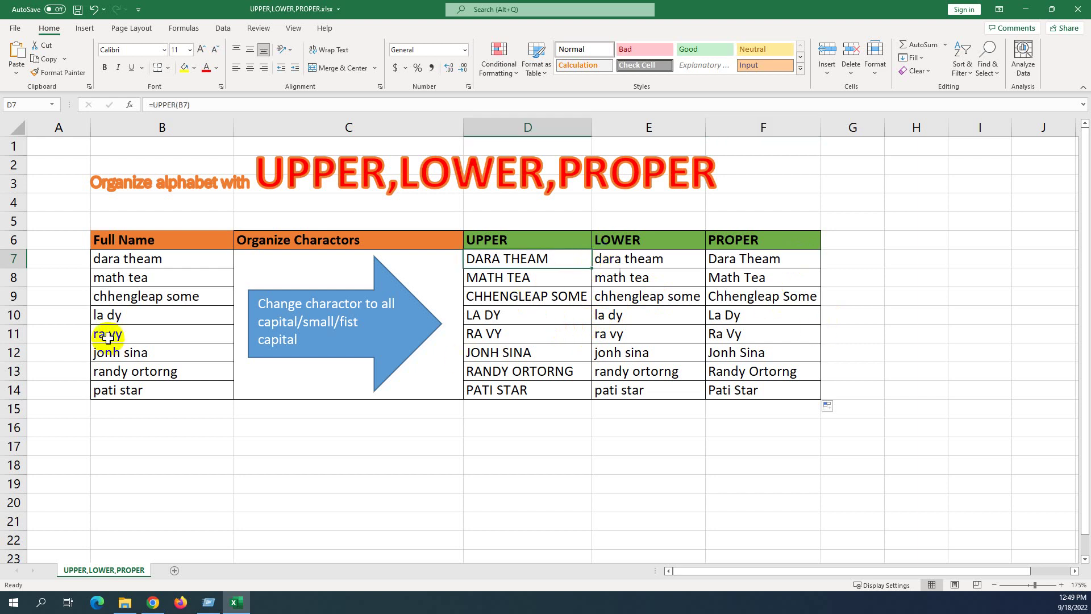
- Try capitalising the first letter of each word manually in the original name in B7, and discard the edit
click(125, 260)
double_click(125, 261)
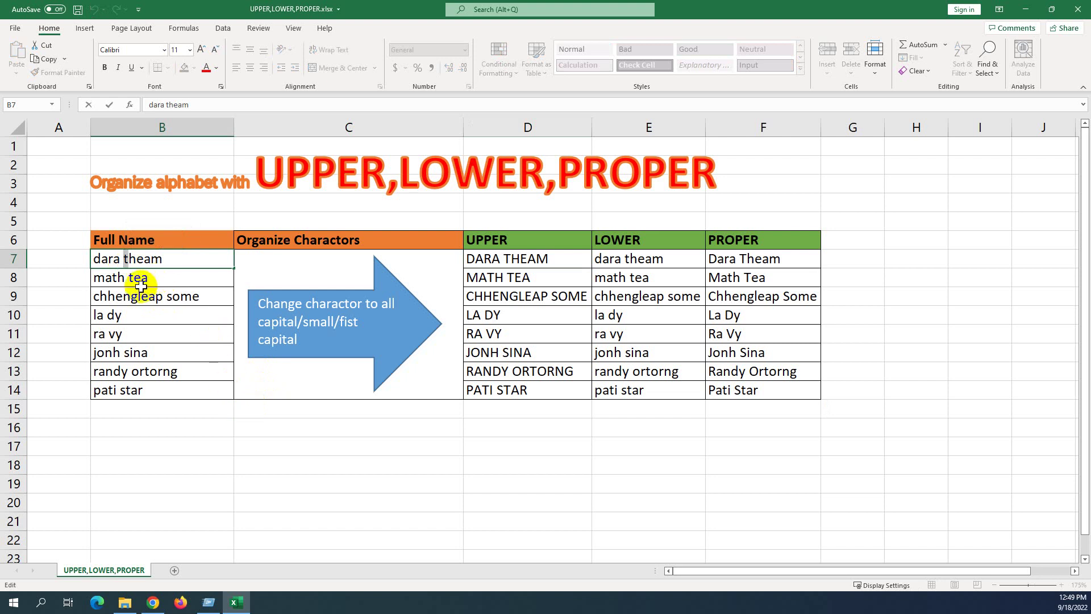
click(98, 260)
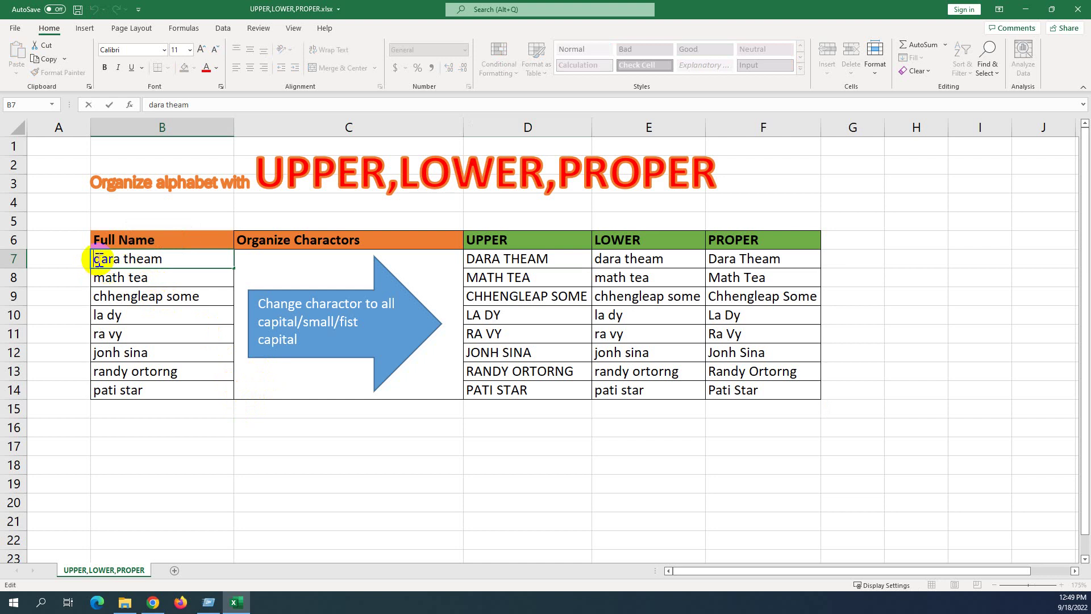
drag(102, 259, 95, 259)
text(D)
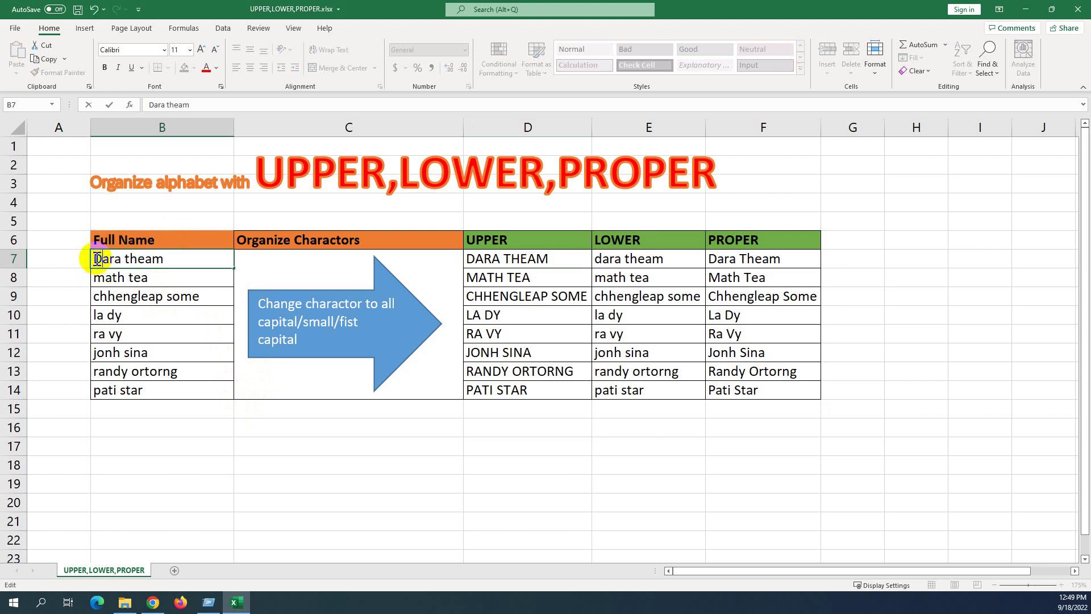
drag(125, 258, 134, 259)
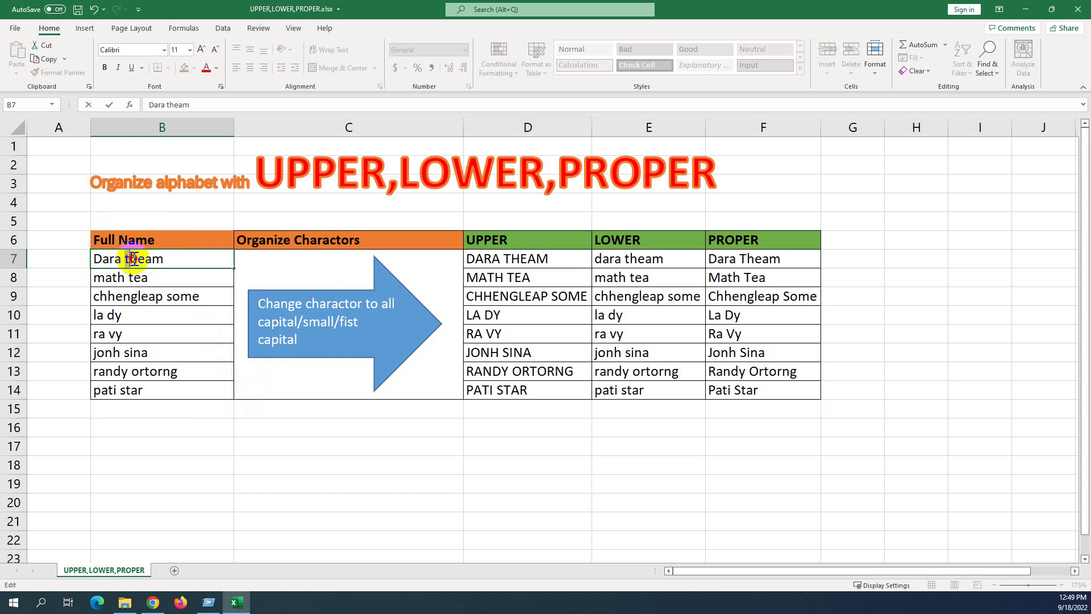
text(D)
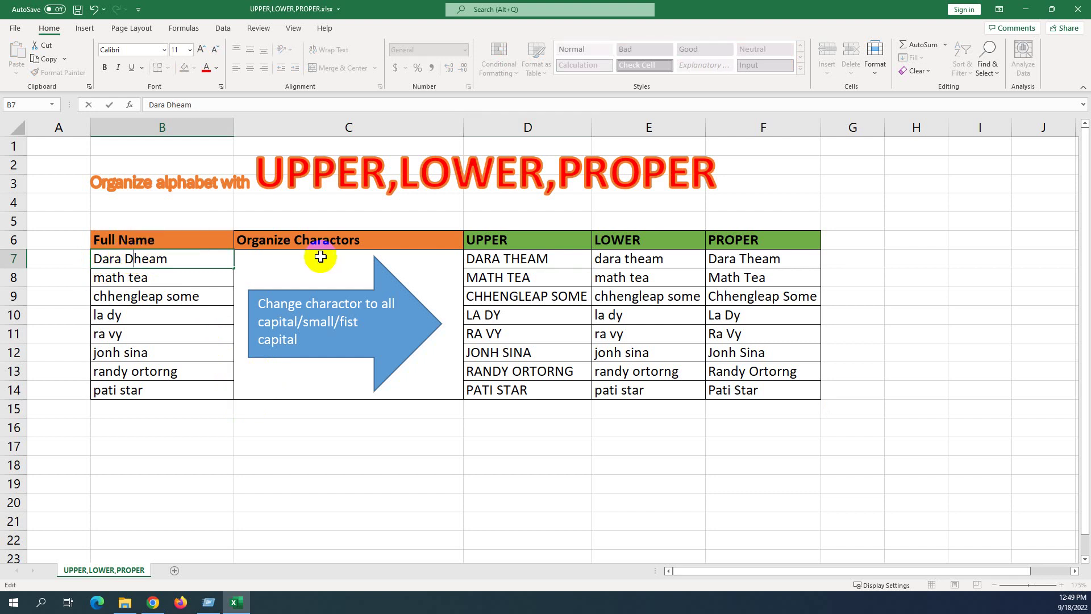
key(BackSpace)
text(T)
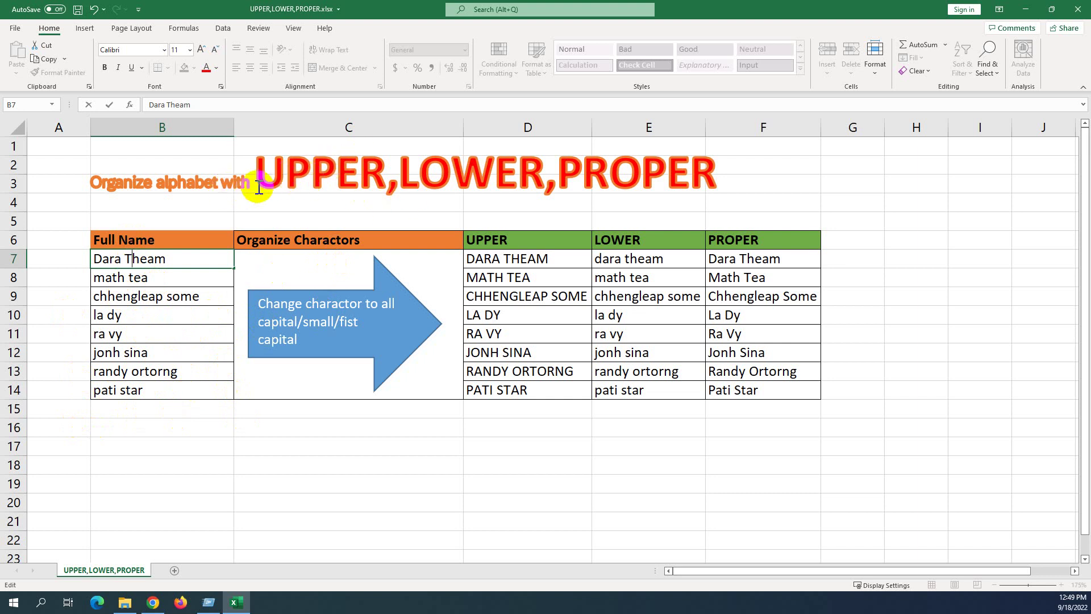
key(Escape)
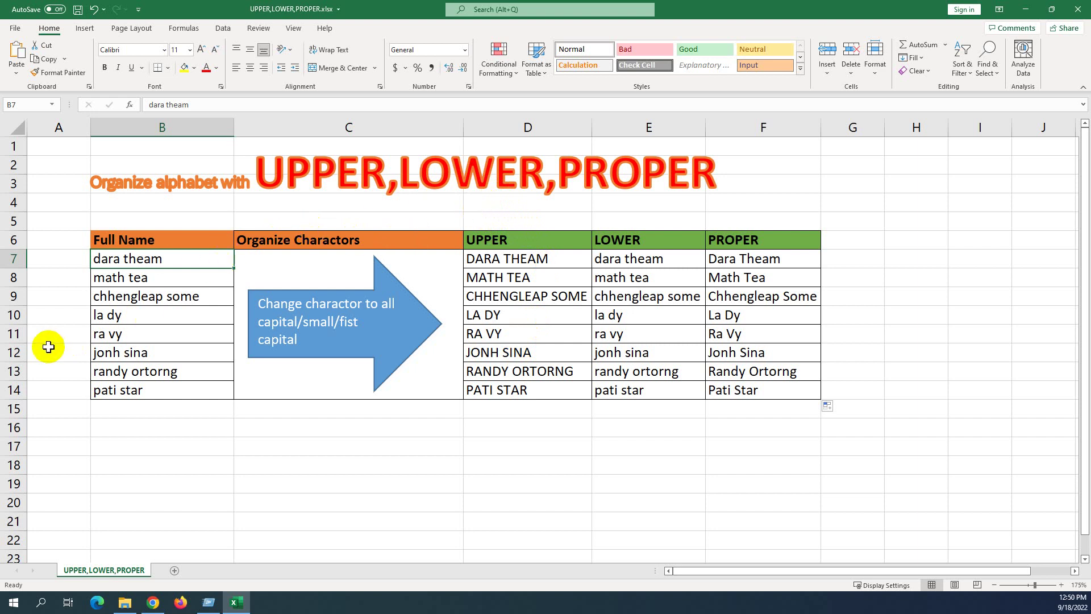
click(252, 252)
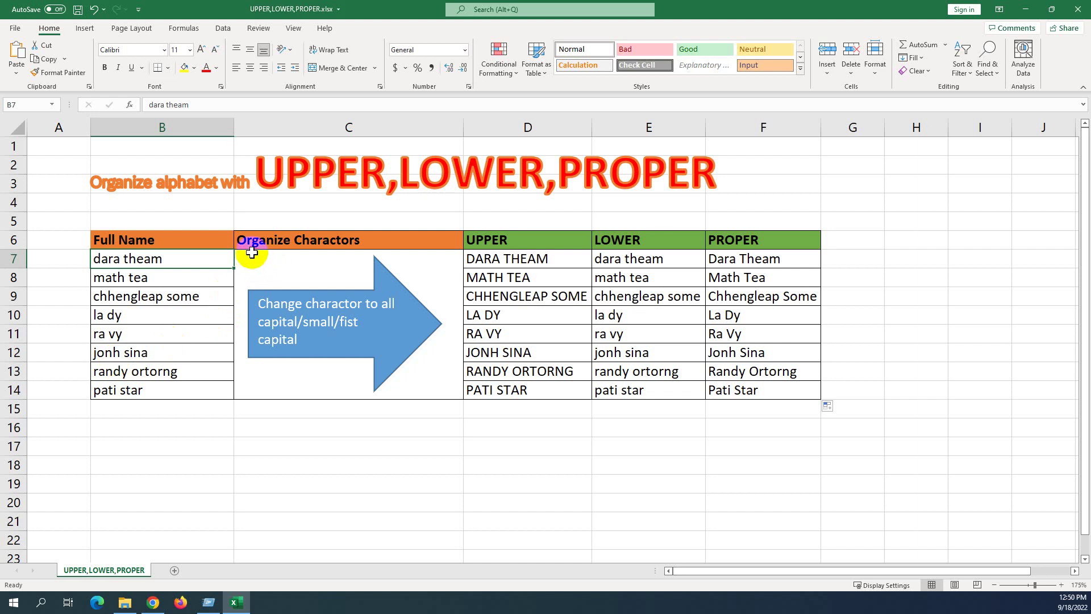